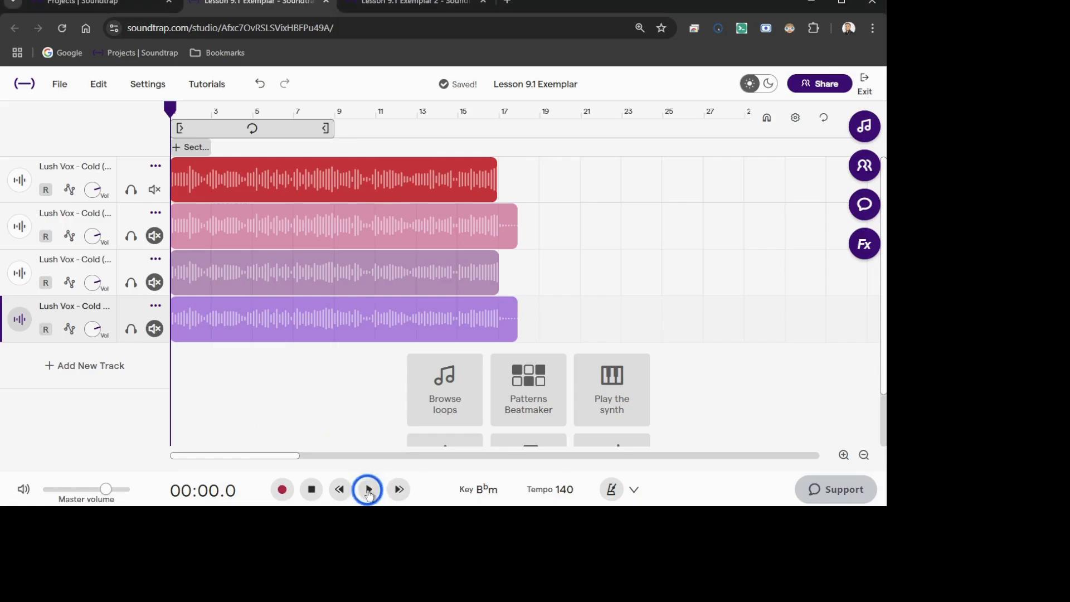
# Play the first vocal track, bring in the fourth track during playback, pause, and mute the fourth track again
pyautogui.click(370, 490)
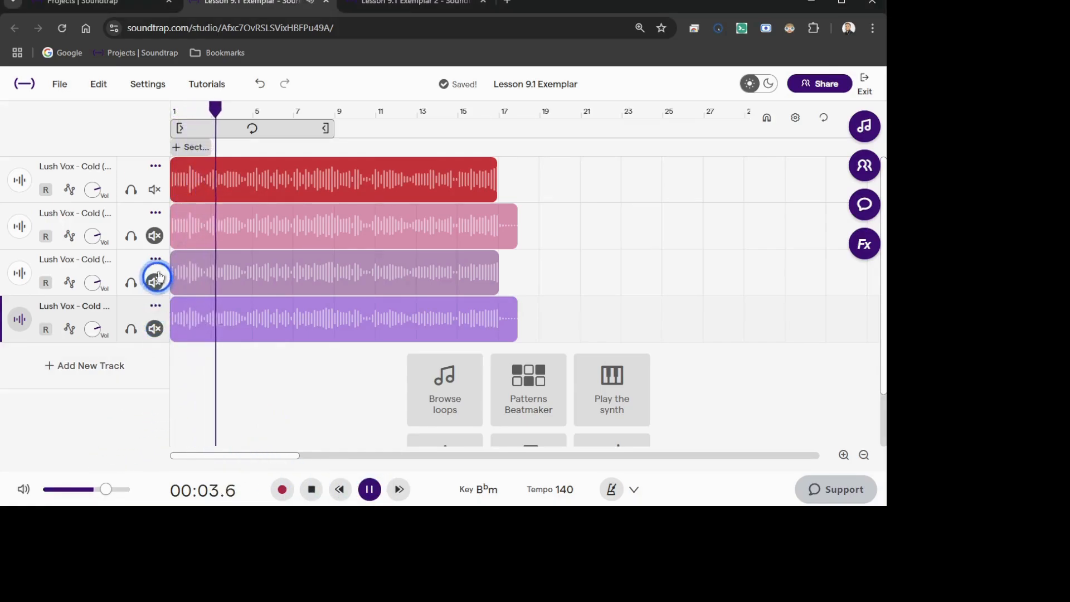
pyautogui.click(157, 330)
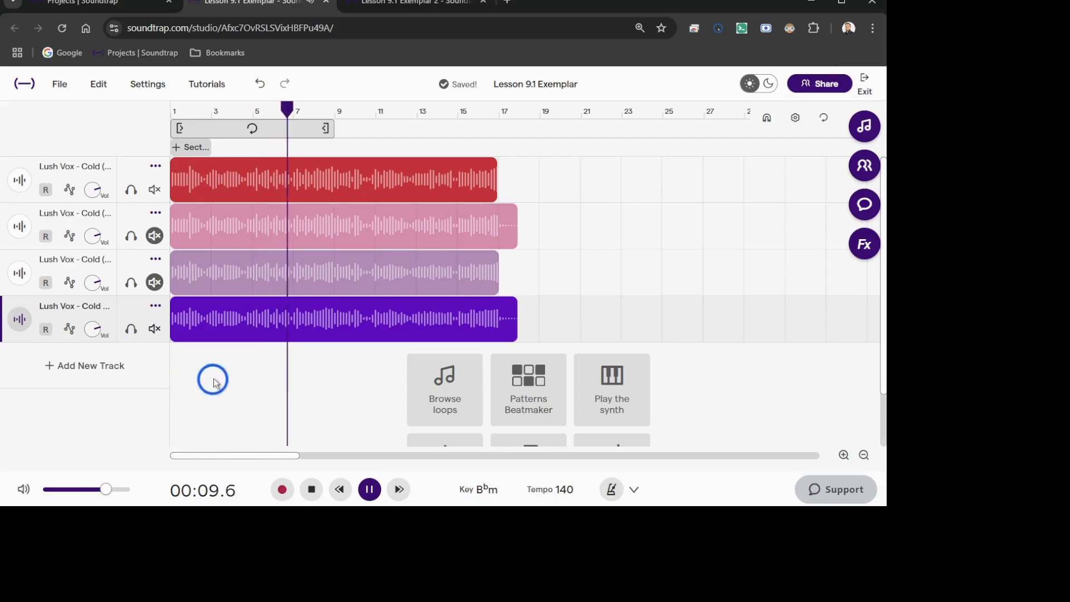
pyautogui.click(369, 489)
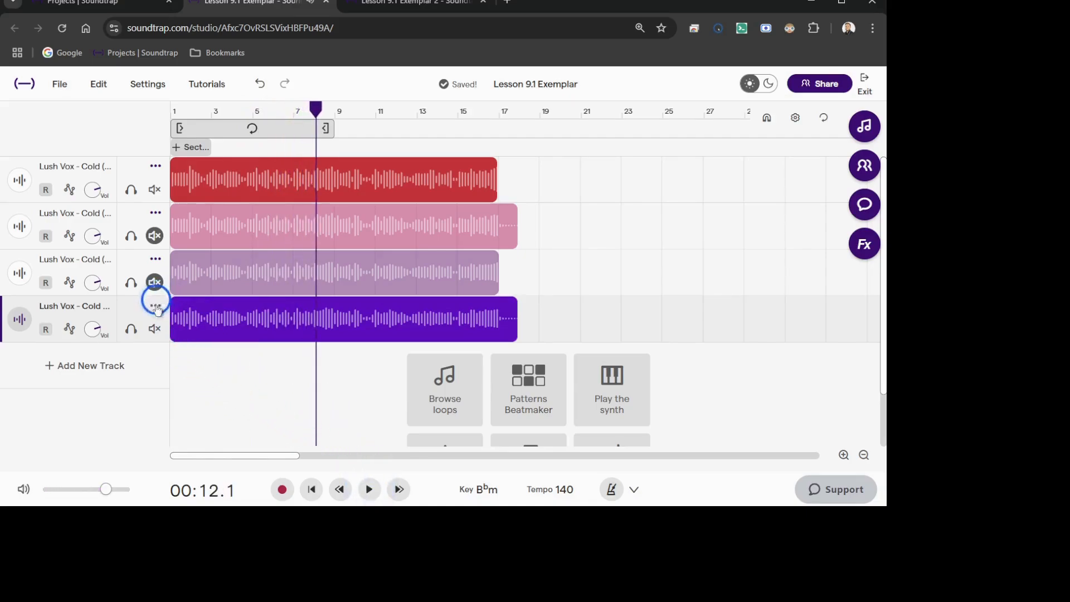
pyautogui.click(154, 328)
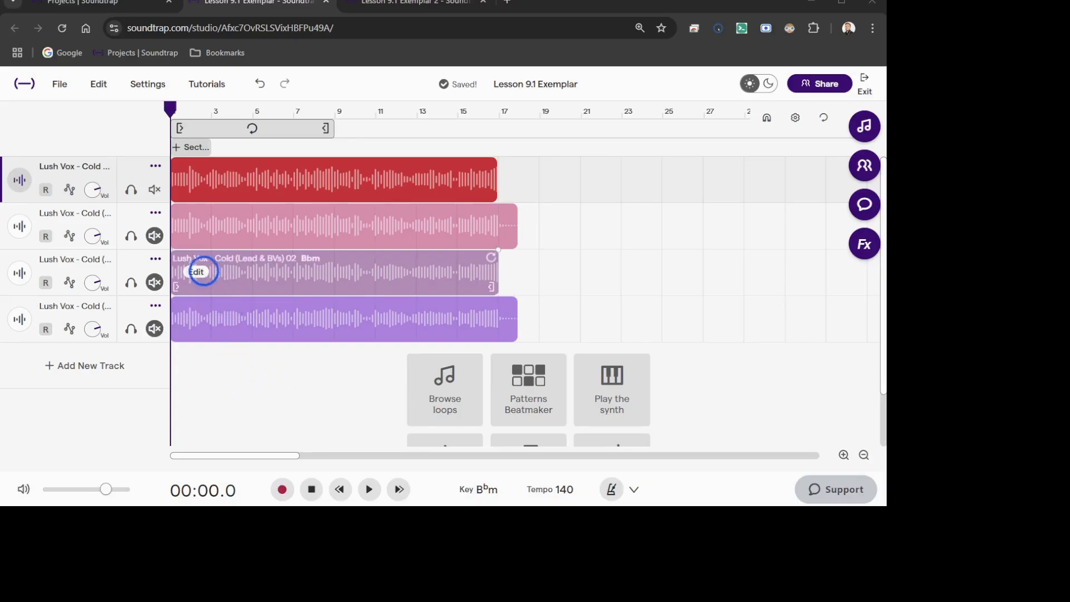
# Unmute the second vocal track, listen to it together with the first, pause, and mute the second track again
pyautogui.click(154, 235)
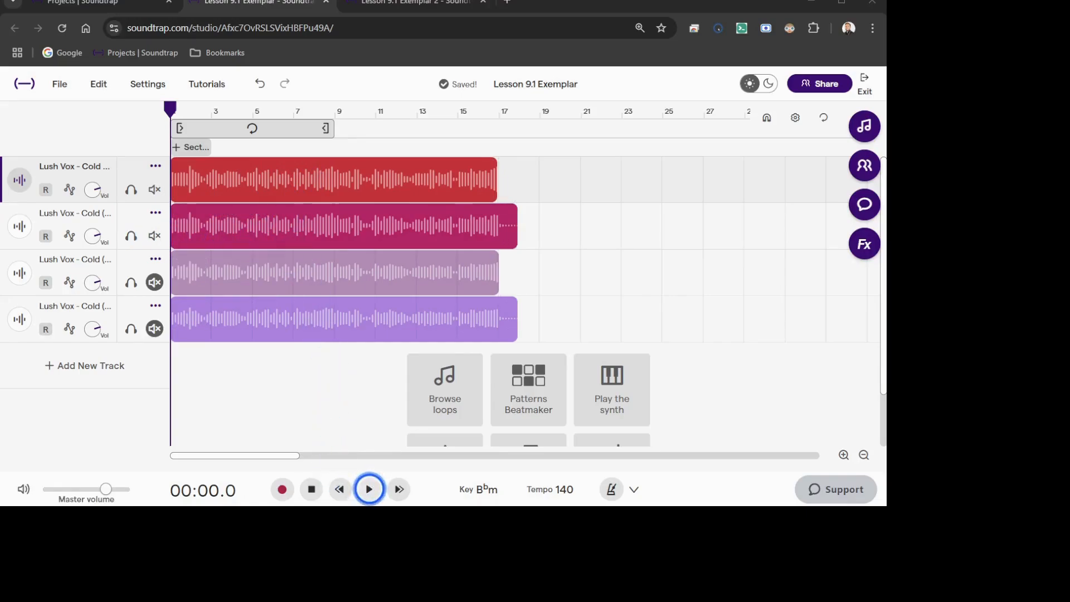
pyautogui.click(369, 489)
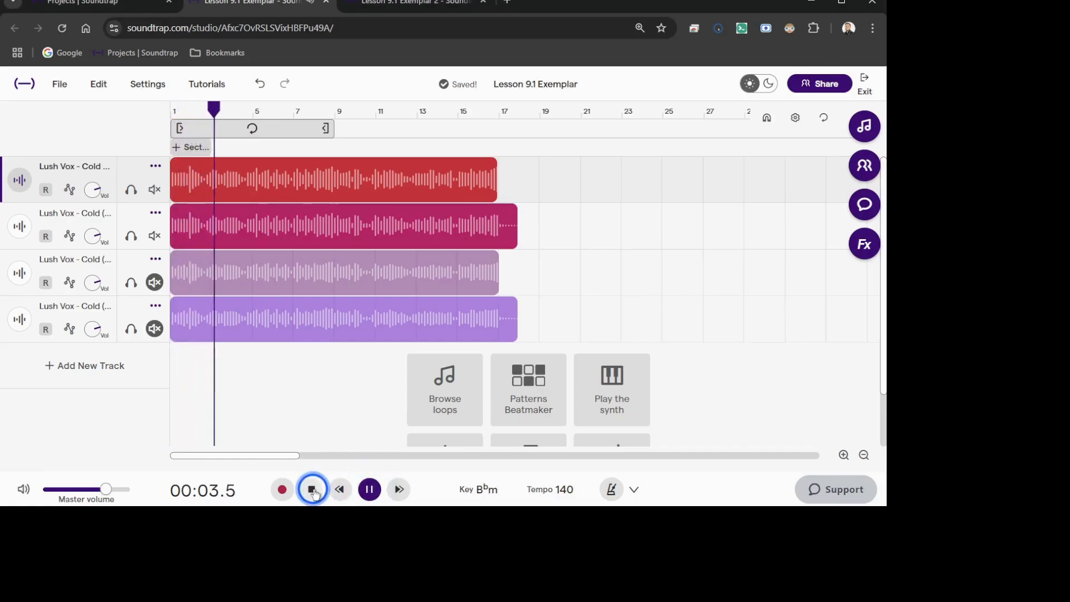
pyautogui.click(369, 491)
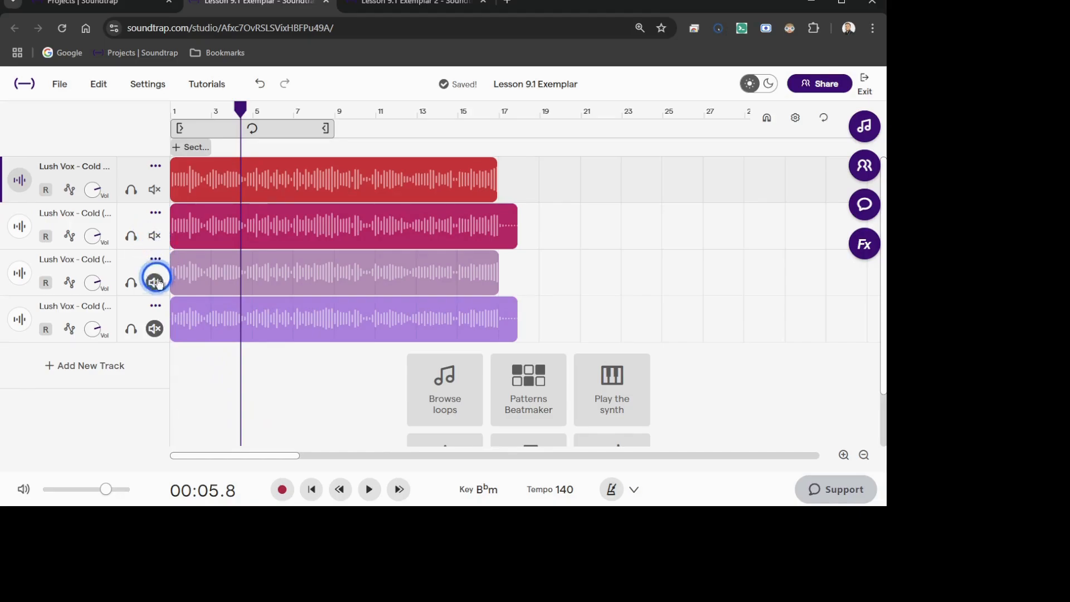
pyautogui.click(154, 235)
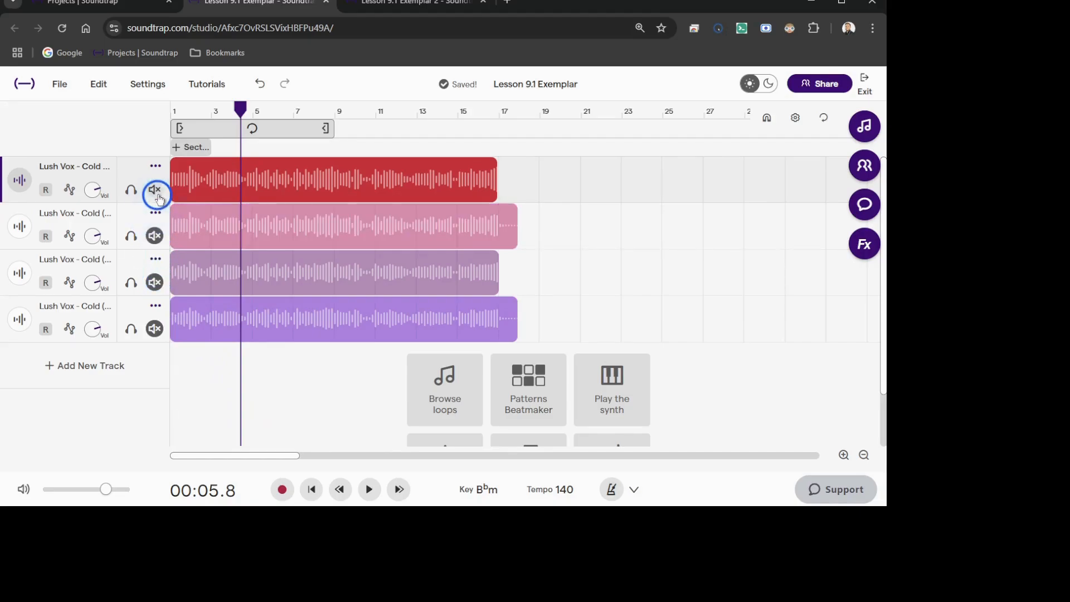
# Listen to the third vocal track alone with the first track muted, pause, and mute the third track again
pyautogui.click(155, 189)
pyautogui.click(154, 282)
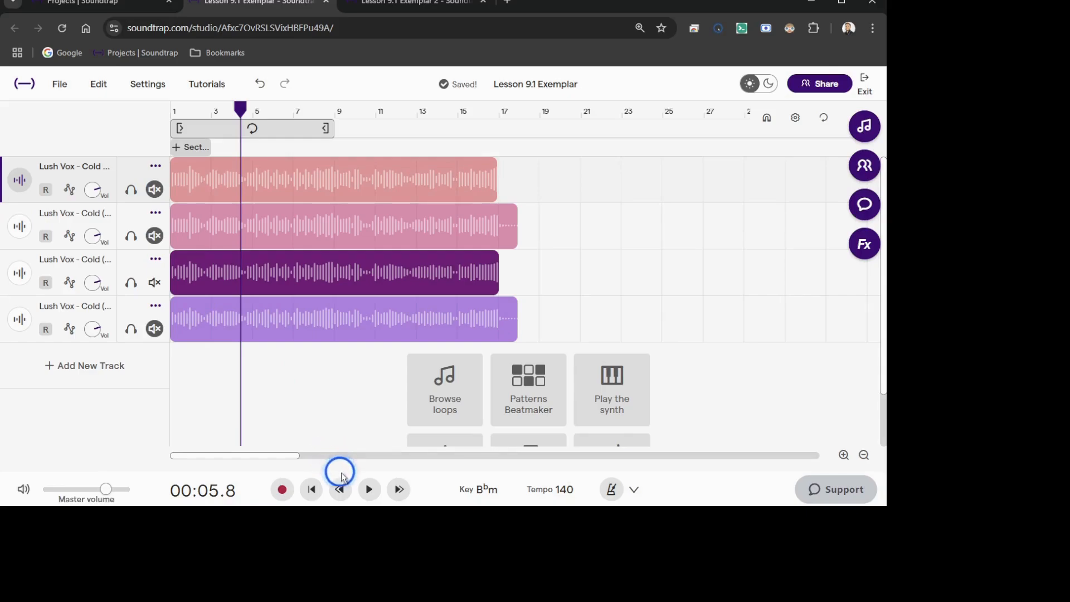
pyautogui.click(369, 491)
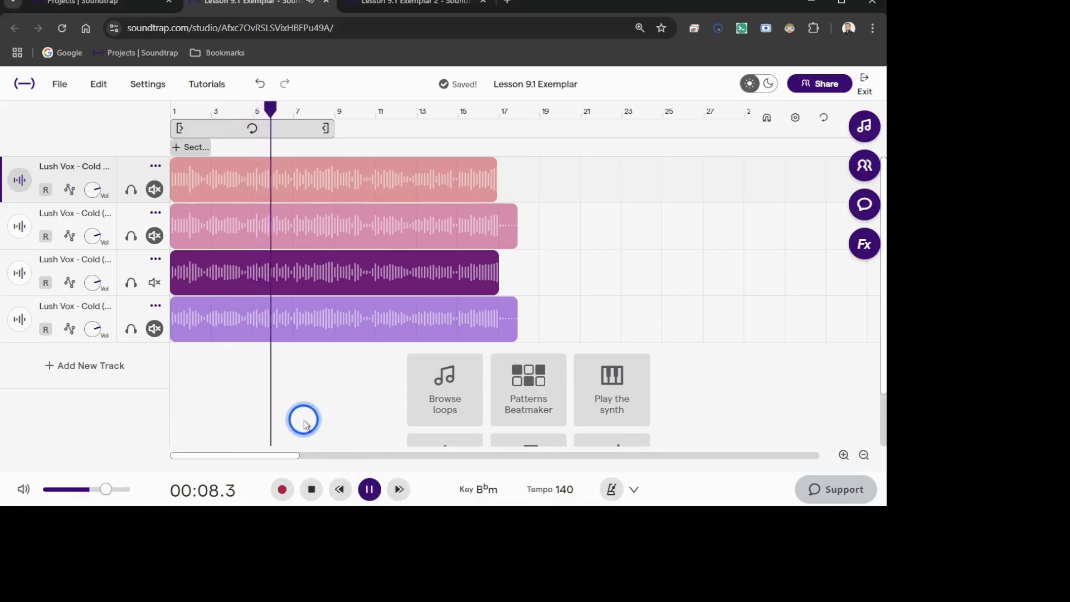
pyautogui.click(368, 491)
pyautogui.click(284, 271)
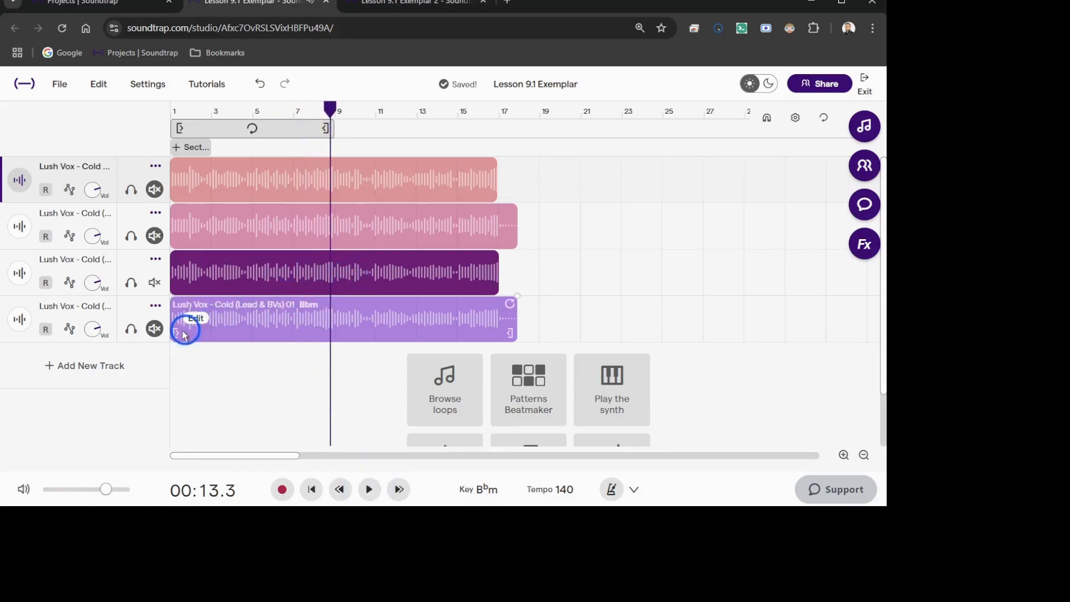
pyautogui.click(151, 282)
# Unmute the fourth vocal track and play it on its own
pyautogui.click(155, 329)
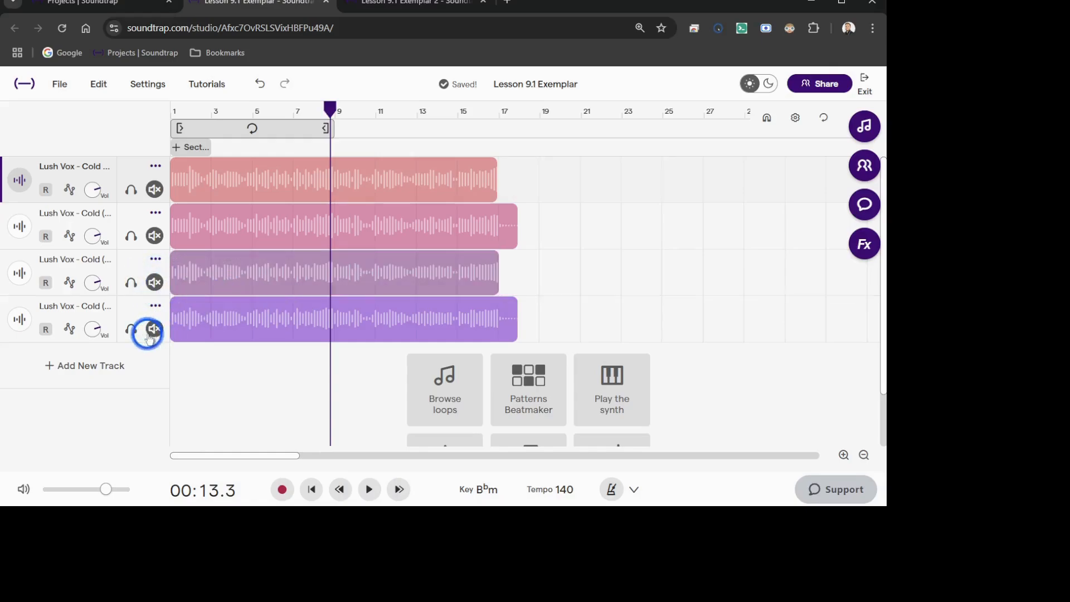
pyautogui.click(222, 340)
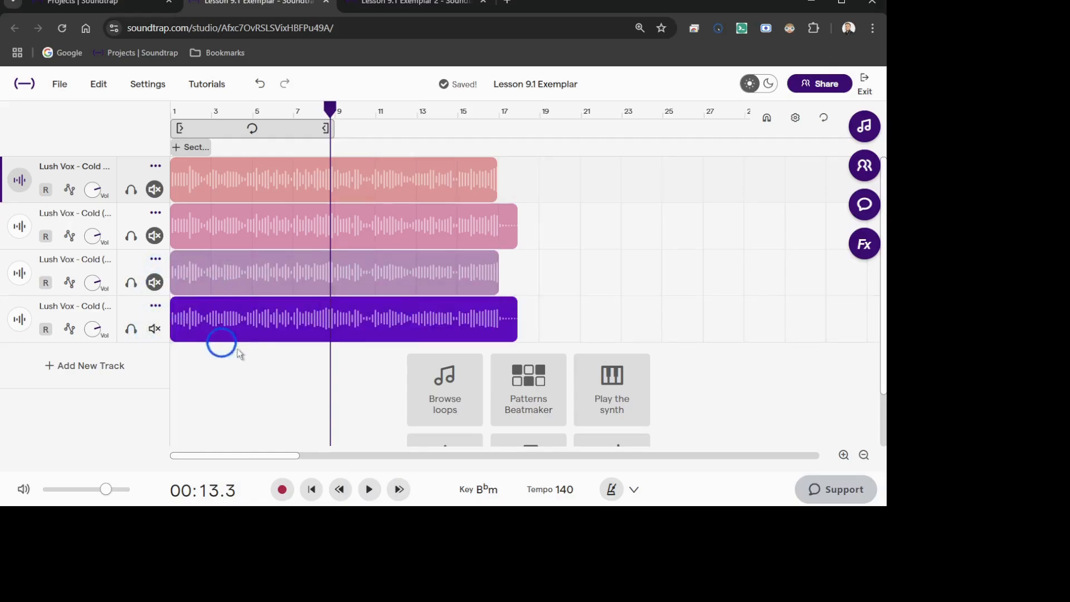
pyautogui.click(368, 489)
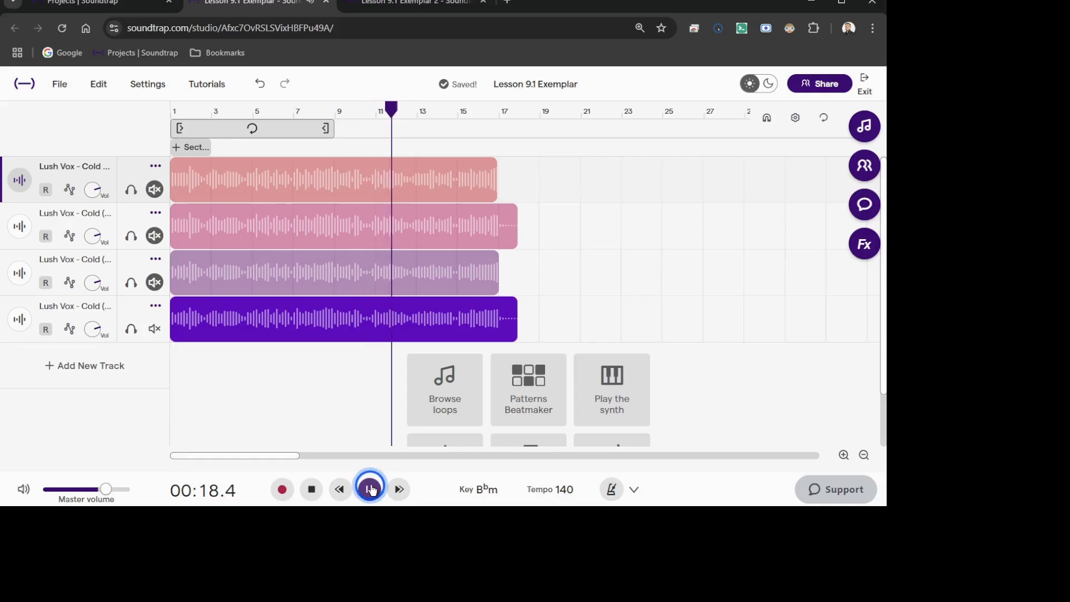
# Unmute the first track during playback, compare it without and with the fourth track, and pause with both unmuted
pyautogui.click(150, 190)
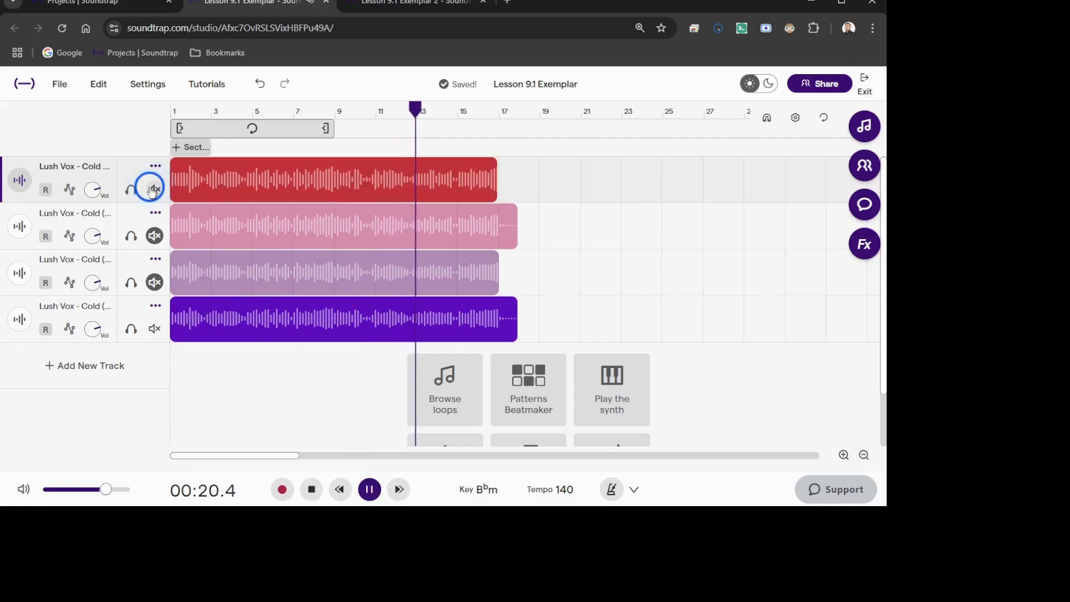
pyautogui.click(156, 328)
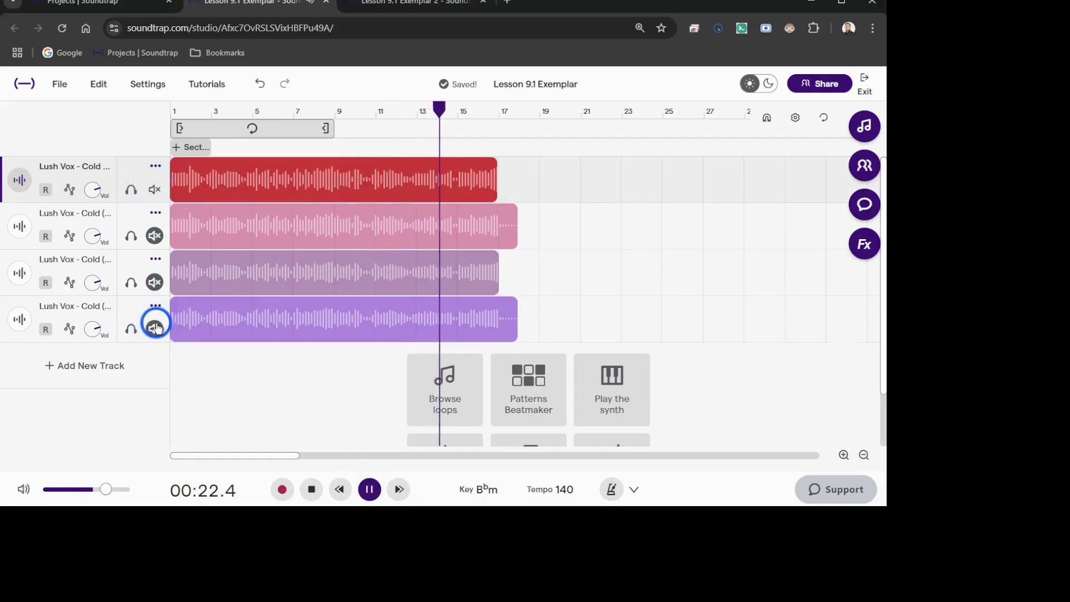
pyautogui.click(156, 328)
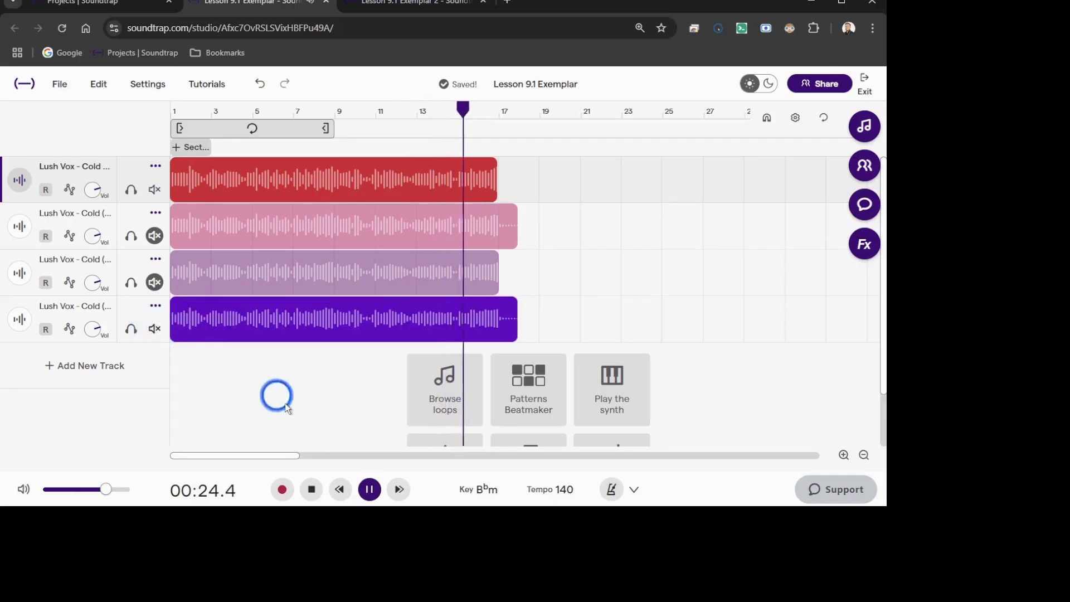
pyautogui.click(370, 494)
pyautogui.click(252, 176)
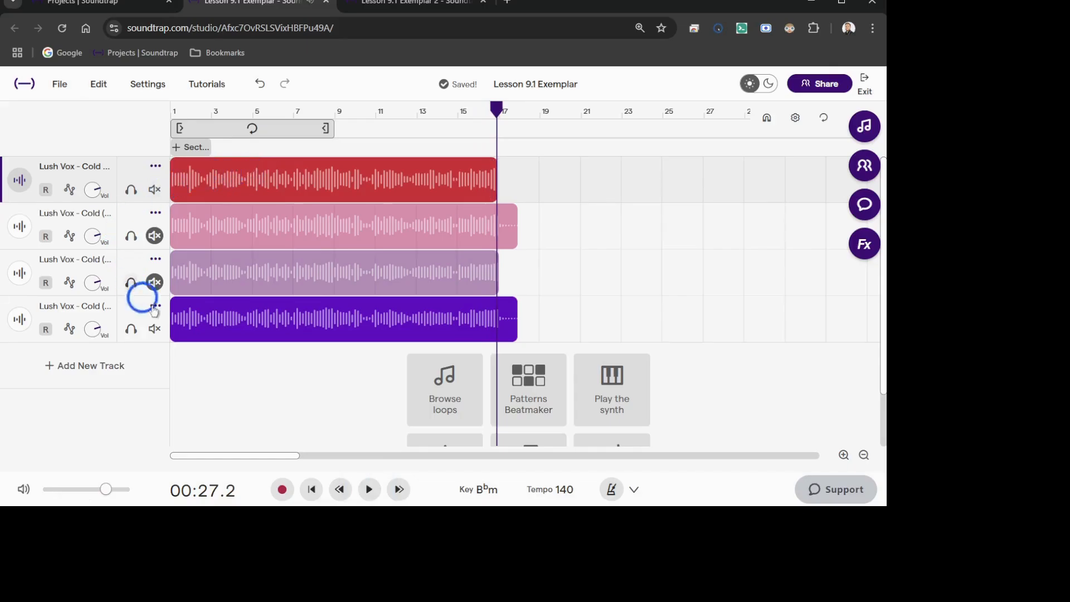
pyautogui.click(236, 323)
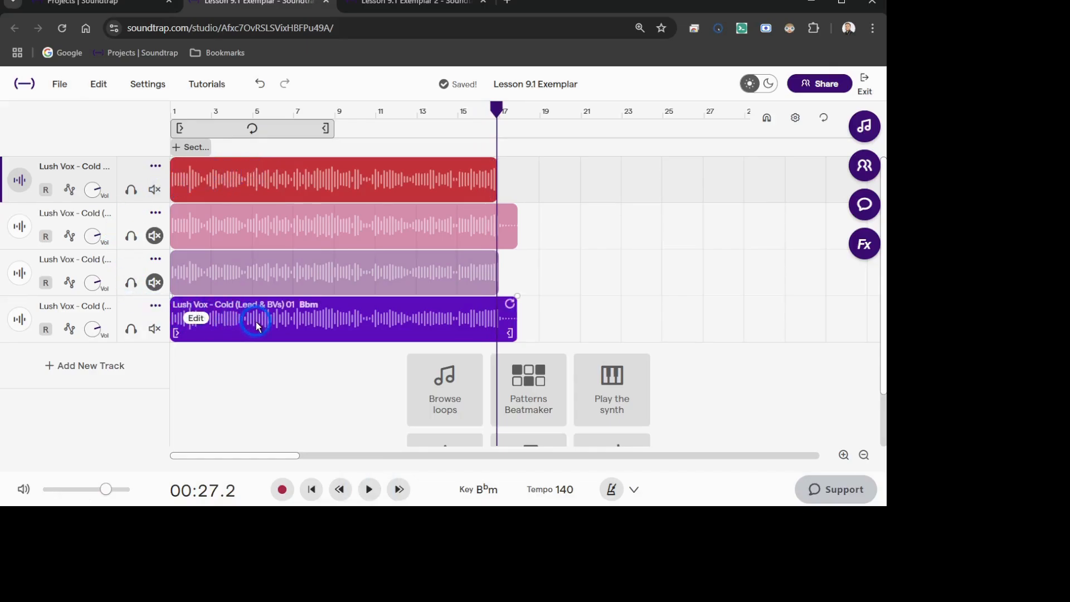
pyautogui.click(280, 326)
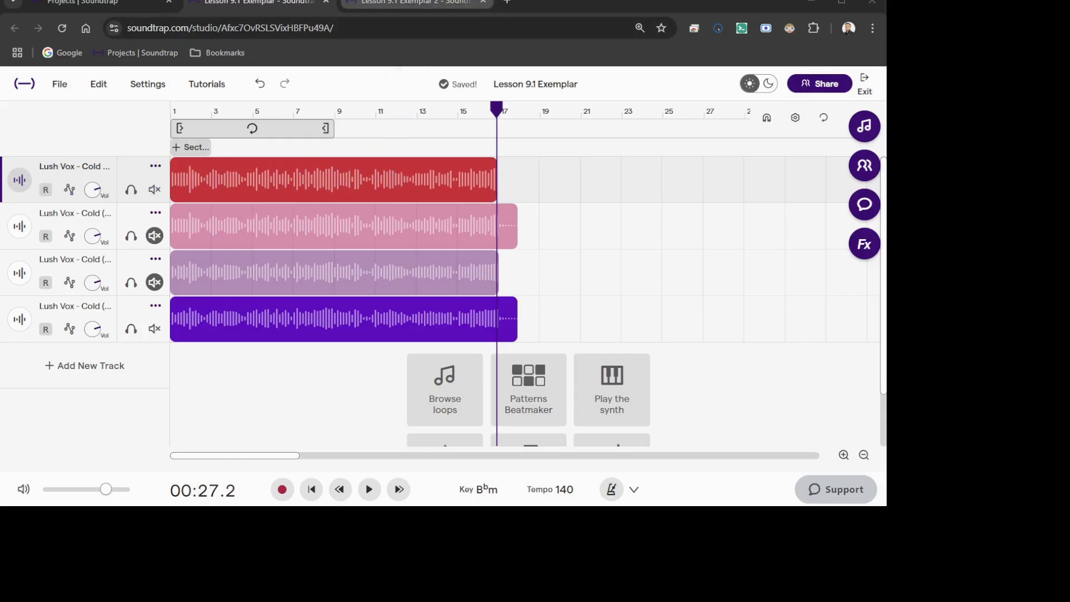
# Switch to the Lesson 9.1 Exemplar 2 project and mute every track except the first Lush Vox vocal
pyautogui.click(421, 4)
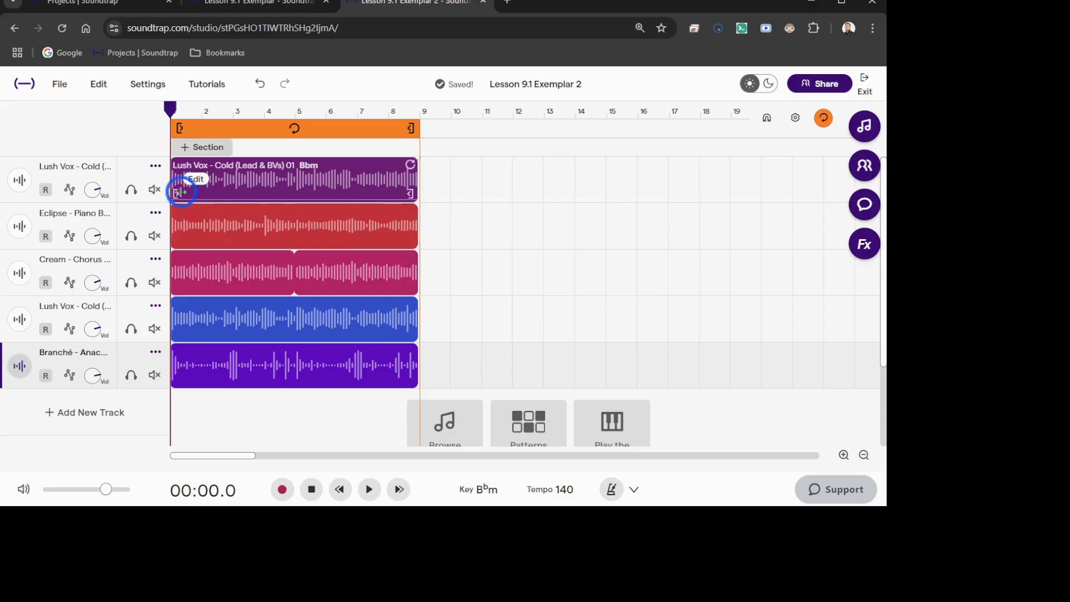
pyautogui.click(261, 179)
pyautogui.click(154, 236)
pyautogui.click(154, 282)
pyautogui.click(155, 328)
pyautogui.click(154, 374)
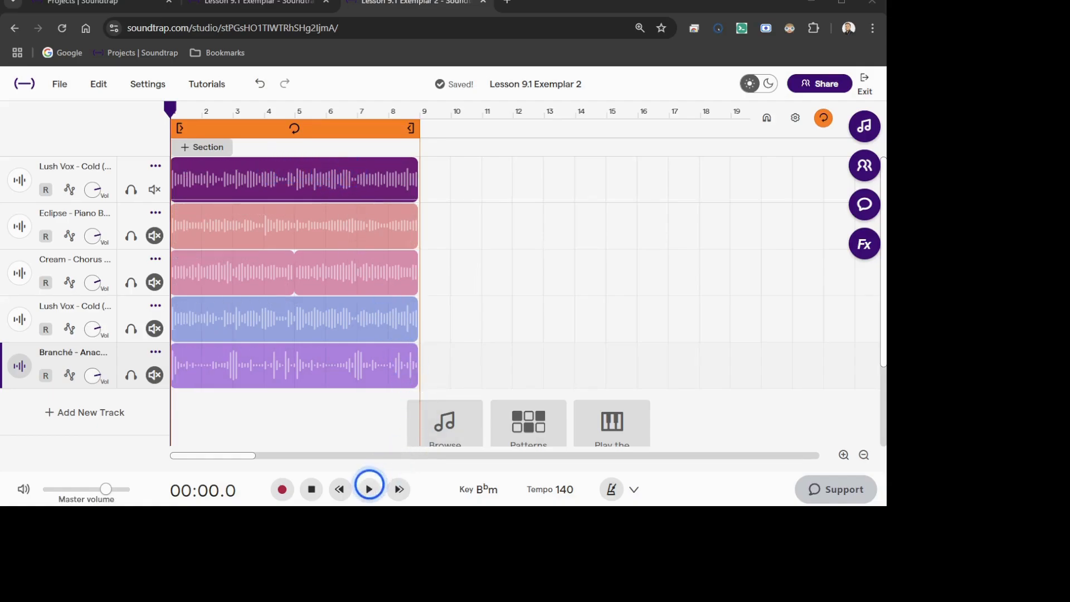
# Listen to the beginning of the unmuted Lush Vox - Cold (Lead & BVs) 01 loop and pause playback
pyautogui.click(369, 489)
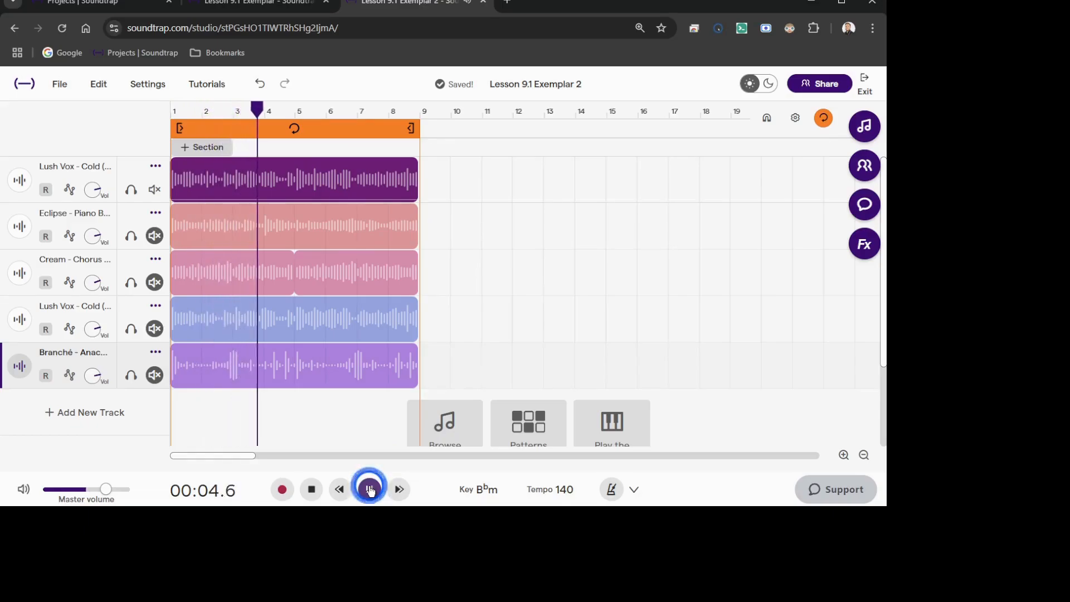
pyautogui.click(370, 489)
pyautogui.click(303, 170)
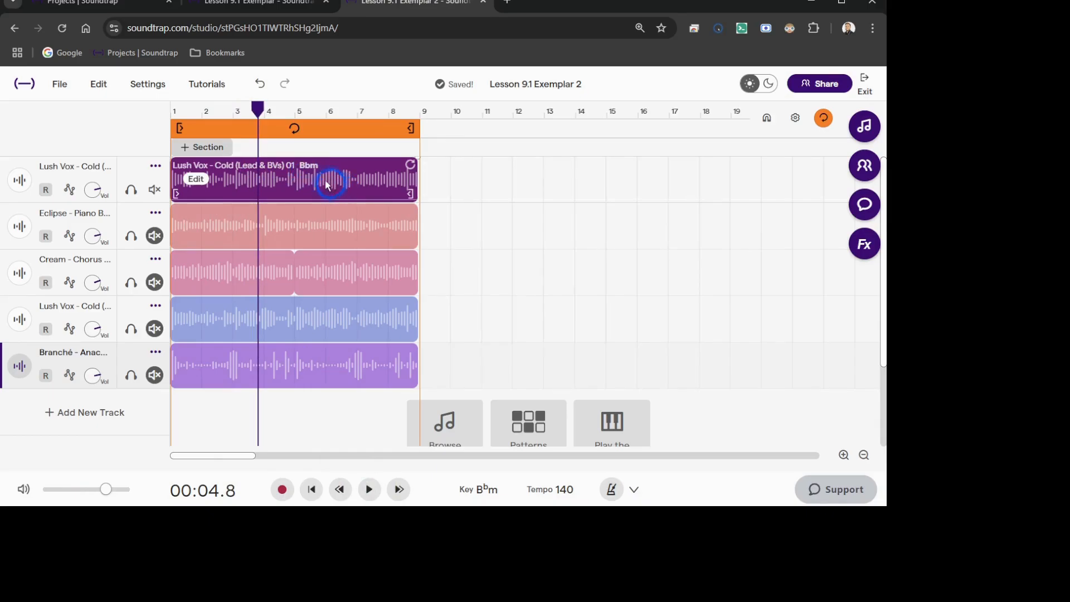
pyautogui.click(312, 180)
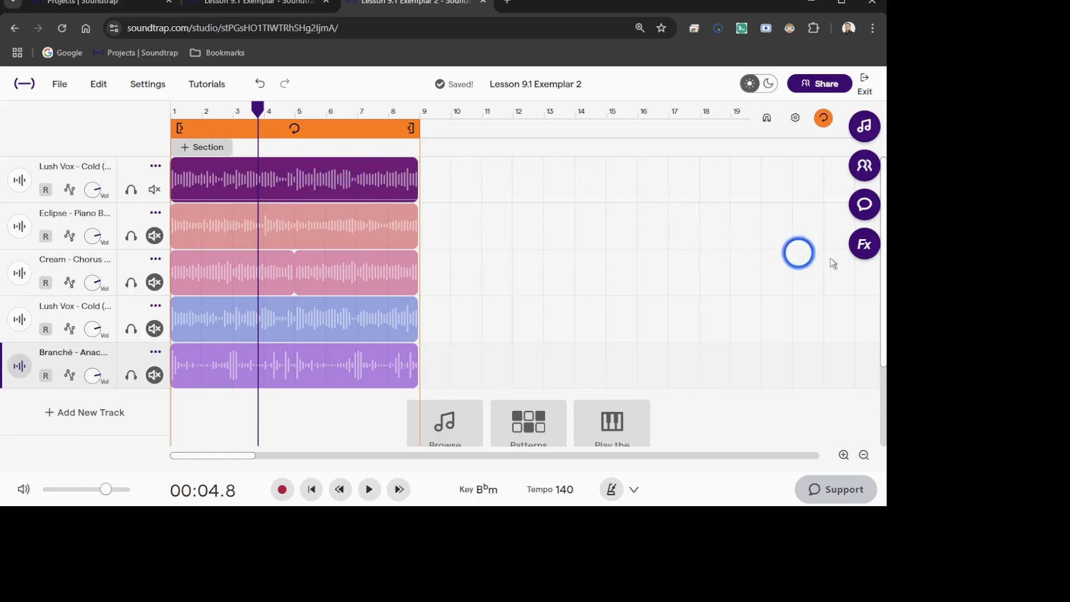
# Open the loop library, clear its search text, and choose Minor scale as the scale filter
pyautogui.click(866, 129)
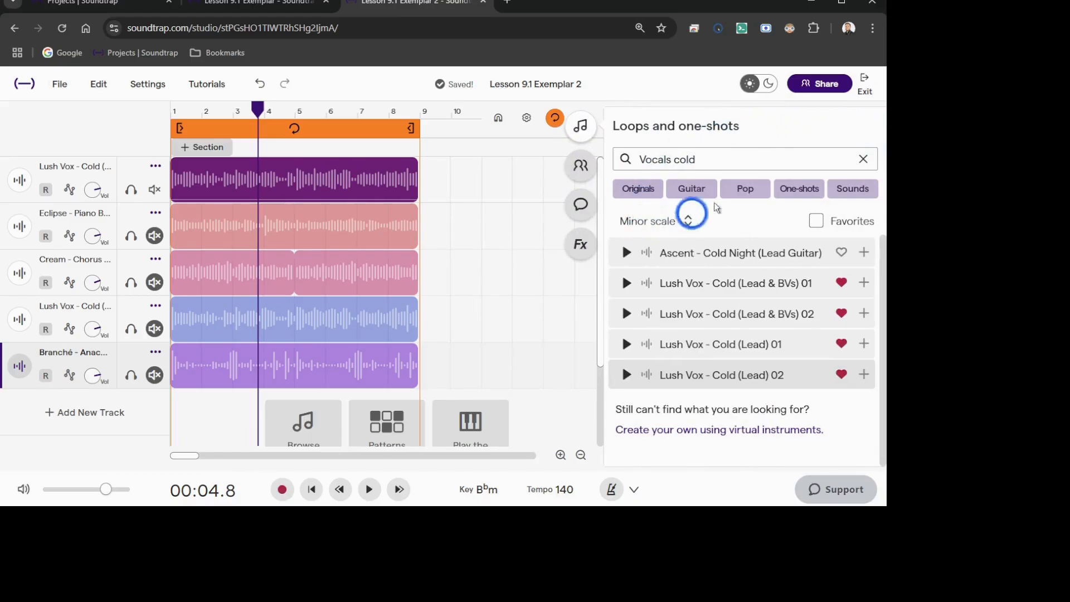
pyautogui.click(863, 159)
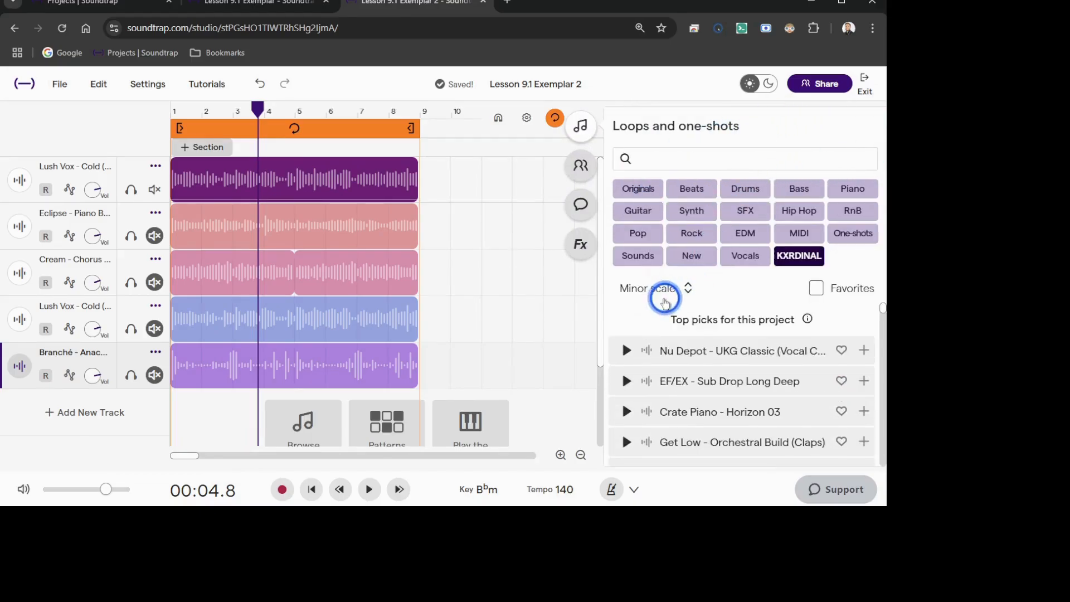
pyautogui.click(676, 289)
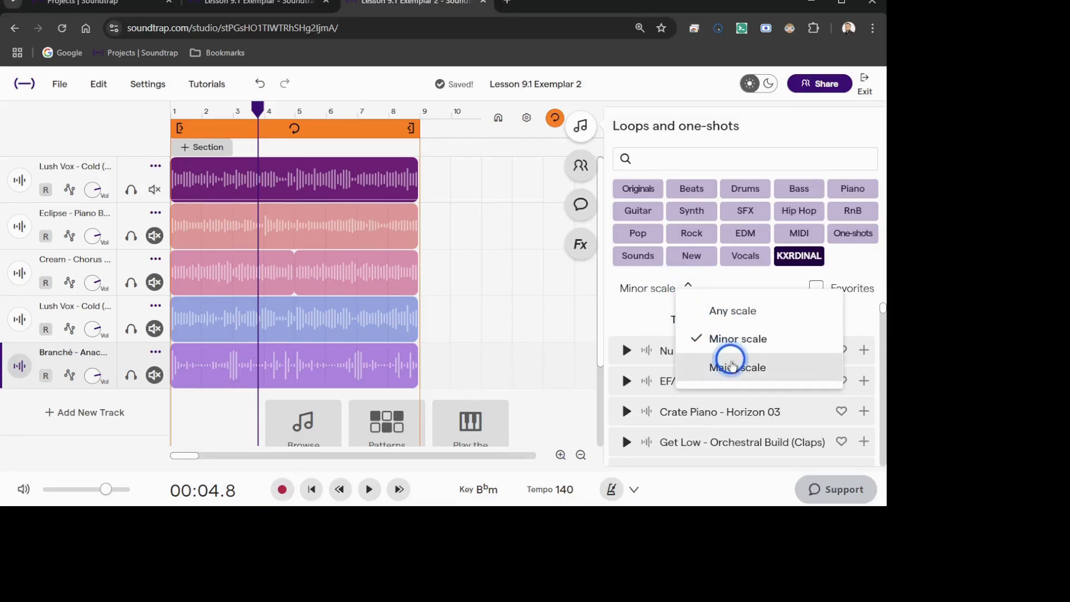
pyautogui.click(729, 337)
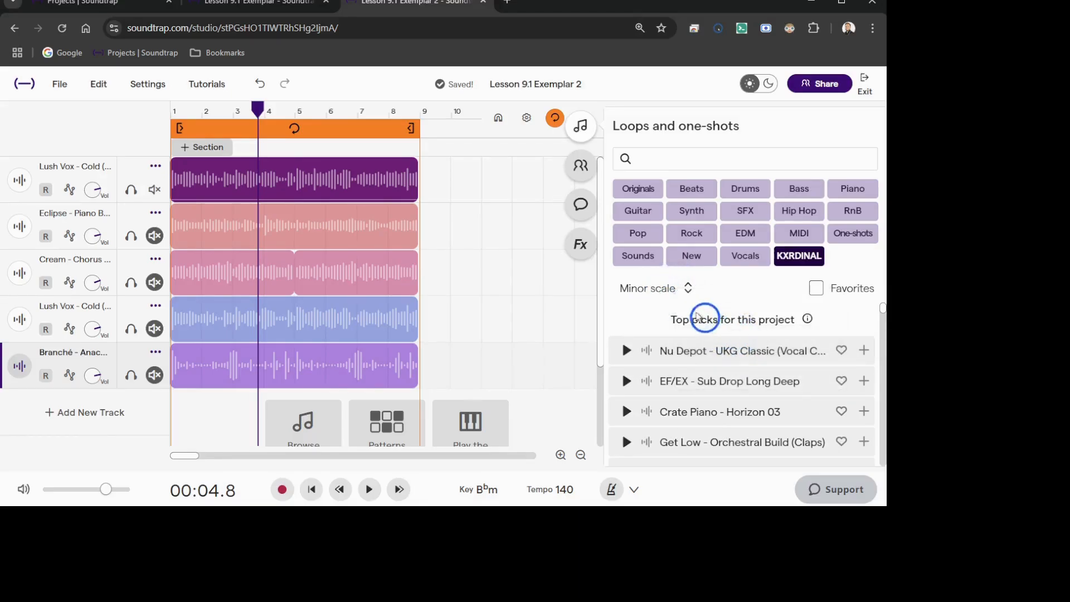
# Try the Major scale loop filter, set the filter to Any scale, and close the loop library
pyautogui.click(677, 287)
pyautogui.click(728, 364)
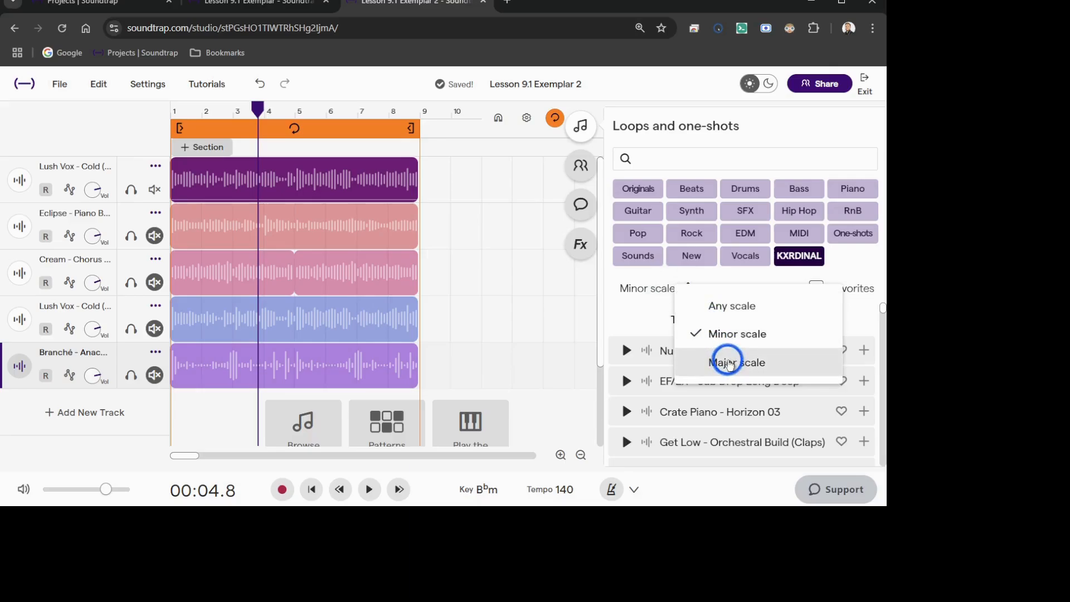
pyautogui.click(688, 289)
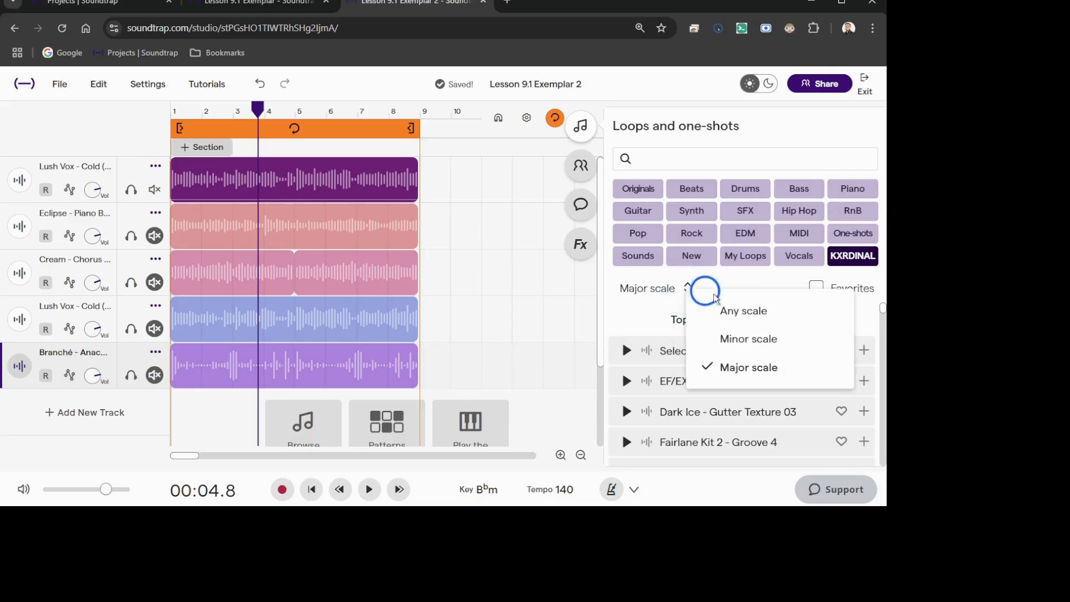
pyautogui.click(765, 306)
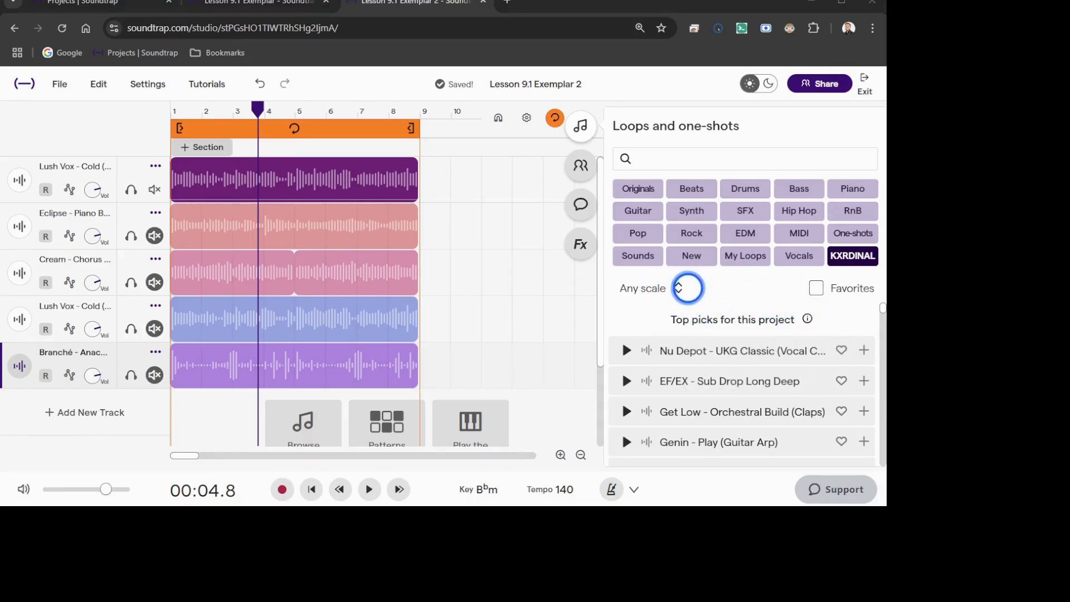
pyautogui.click(675, 291)
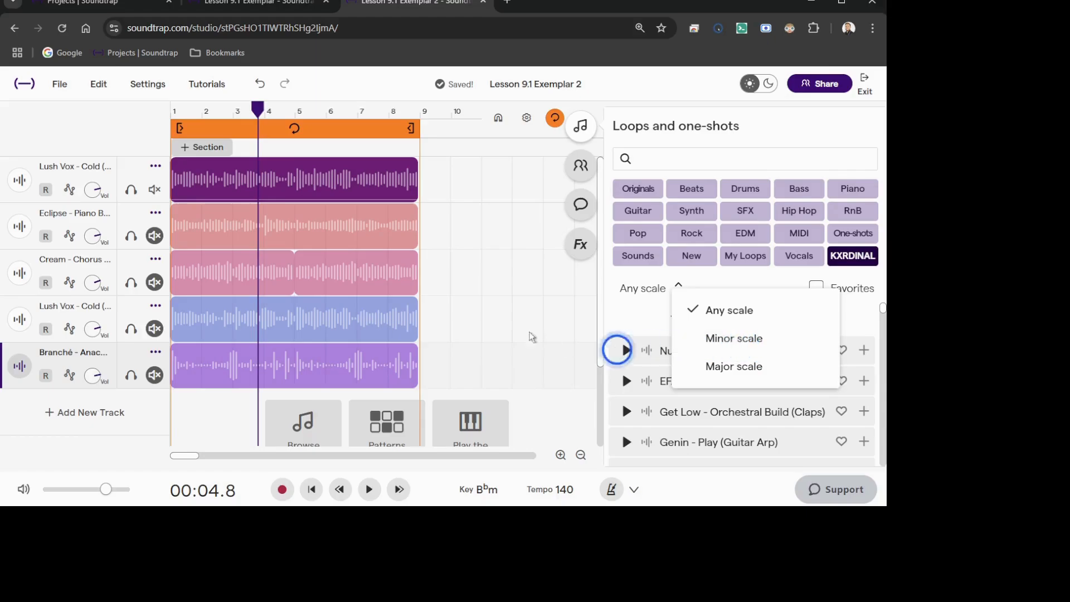
pyautogui.click(645, 296)
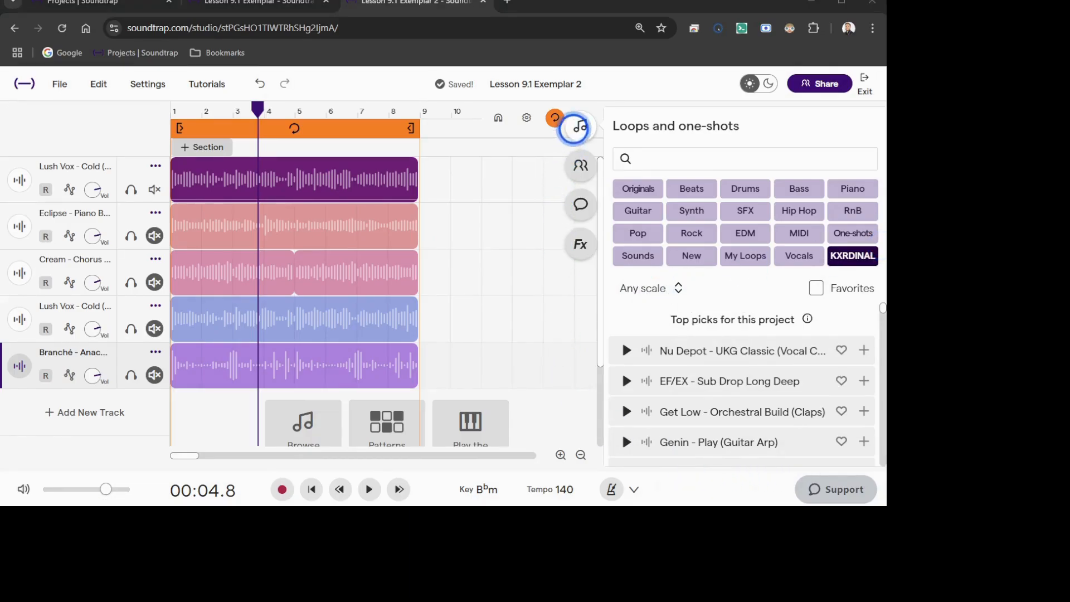
pyautogui.click(580, 125)
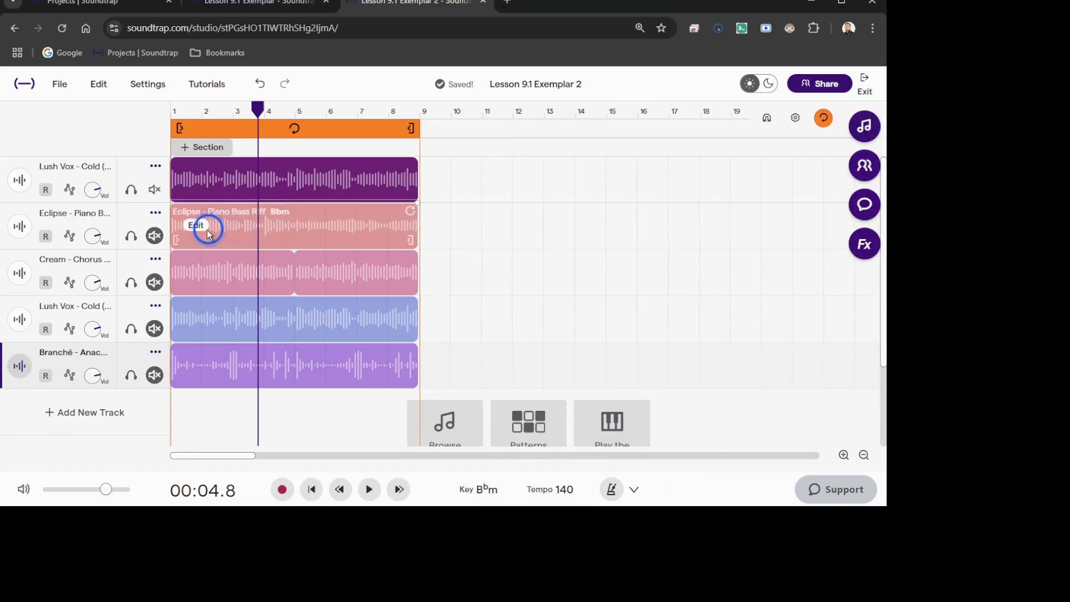
# Play the project from the beginning, unmute the Eclipse - Piano Bass Riff track alongside the first Lush Vox vocal, and pause playback
pyautogui.click(315, 496)
pyautogui.click(367, 492)
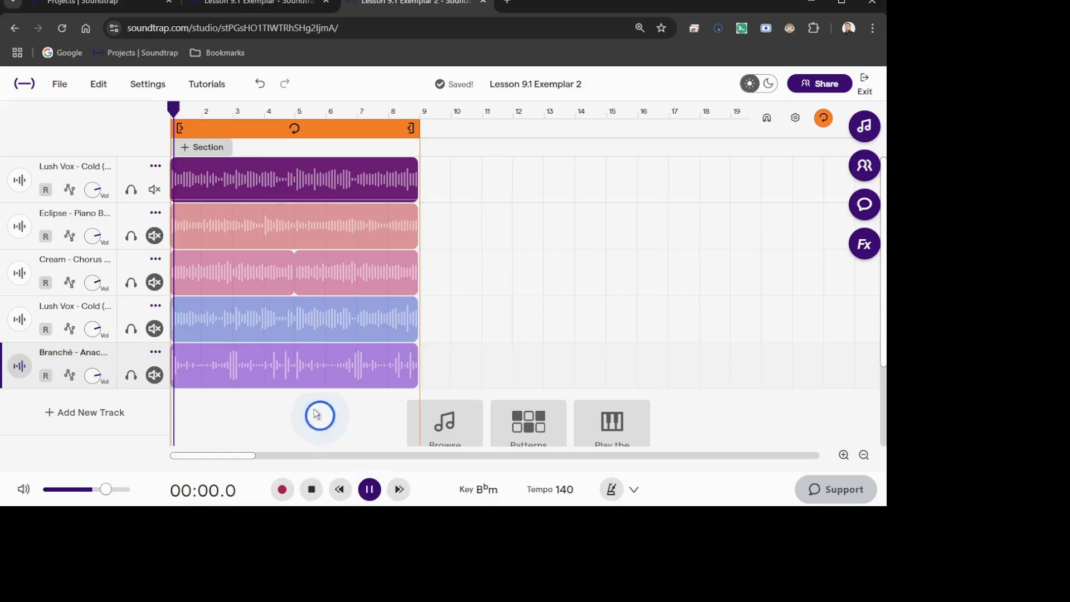
pyautogui.click(151, 236)
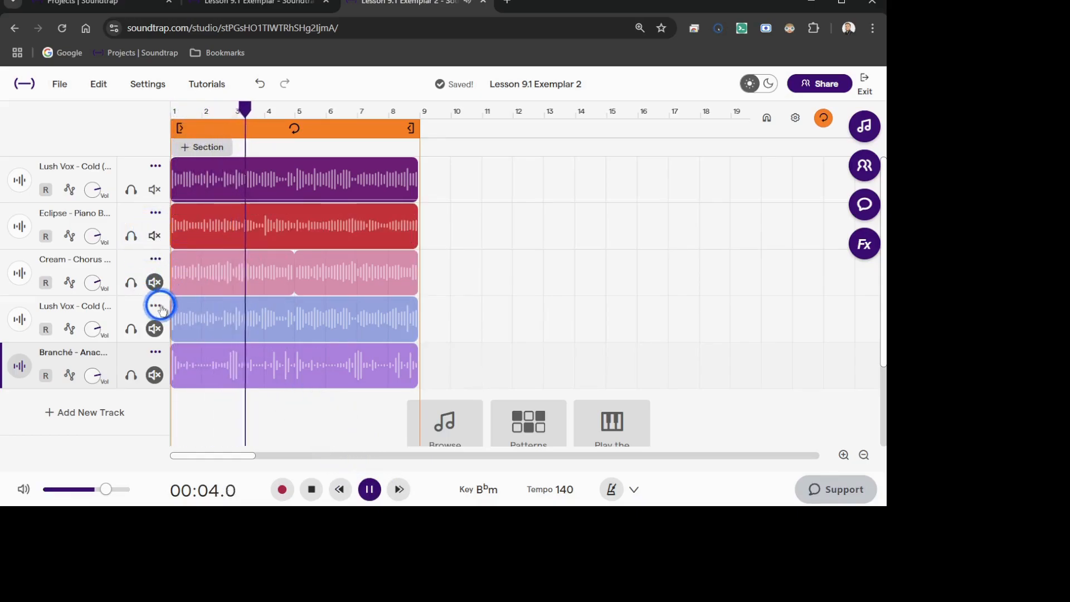
pyautogui.click(369, 490)
# Compare the key labels on the Eclipse - Piano Bass Riff and Lush Vox - Cold (Lead & BVs) 01 loops
pyautogui.click(267, 235)
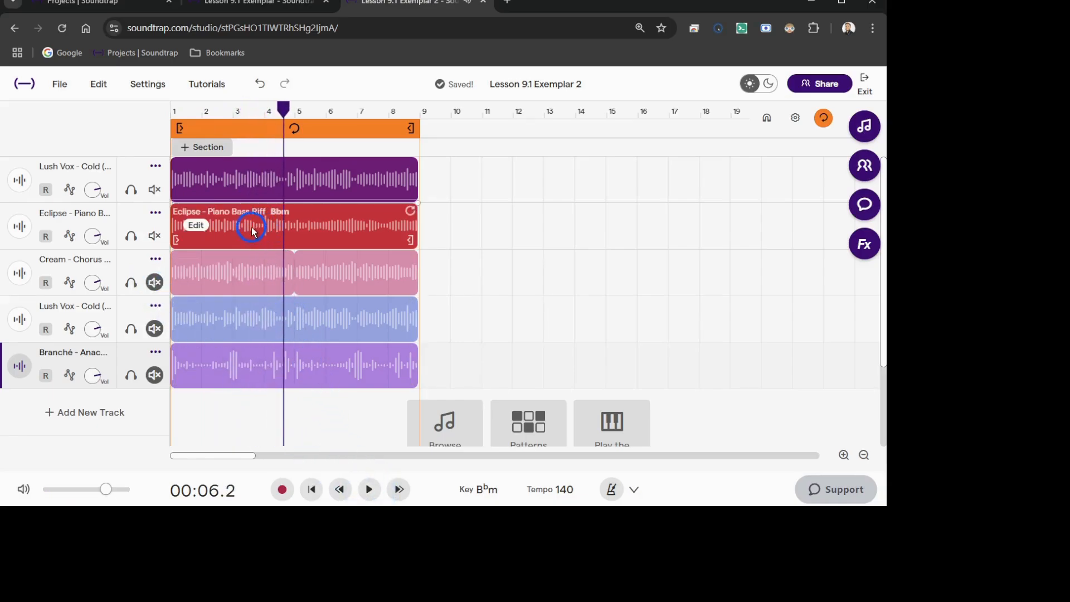
pyautogui.click(231, 183)
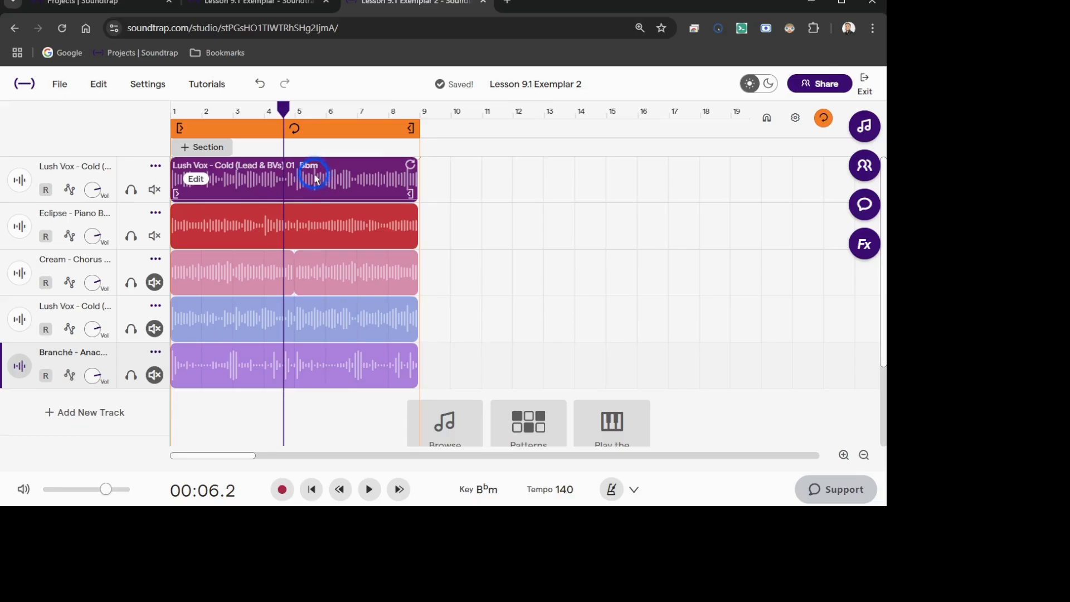
pyautogui.click(196, 233)
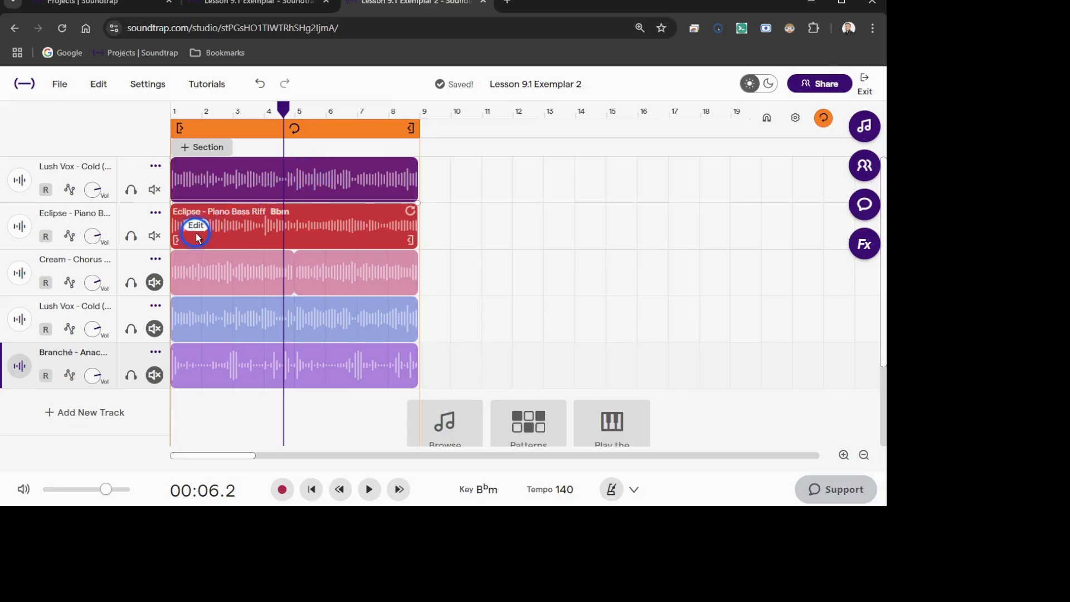
pyautogui.click(236, 234)
pyautogui.click(167, 271)
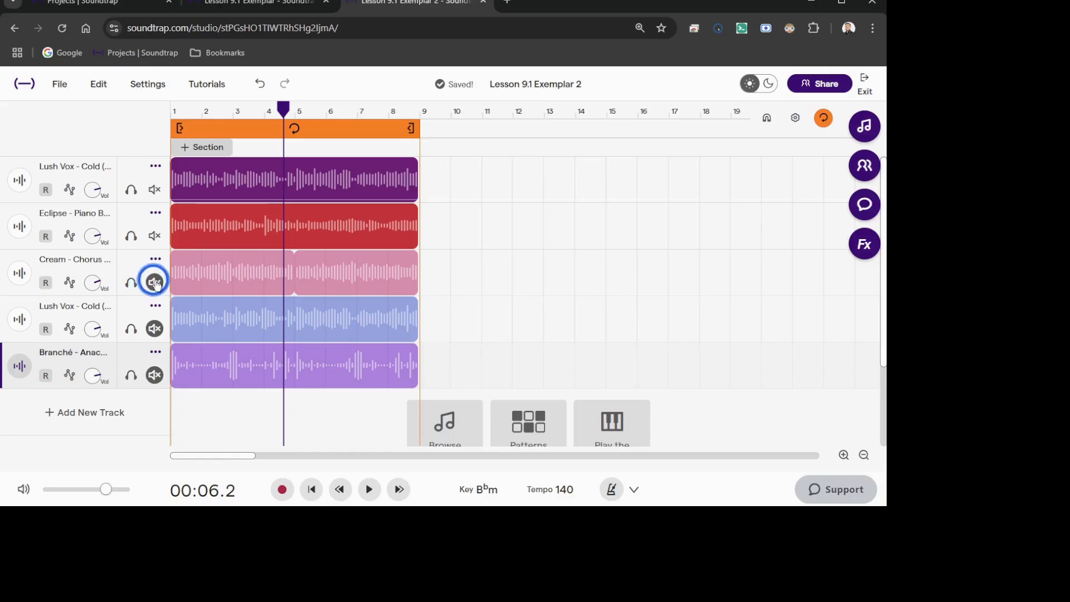
# Play the Cream - Chorus Pick Guitar track alone, unmute the Eclipse and first Lush Vox tracks over it, and pause
pyautogui.click(153, 282)
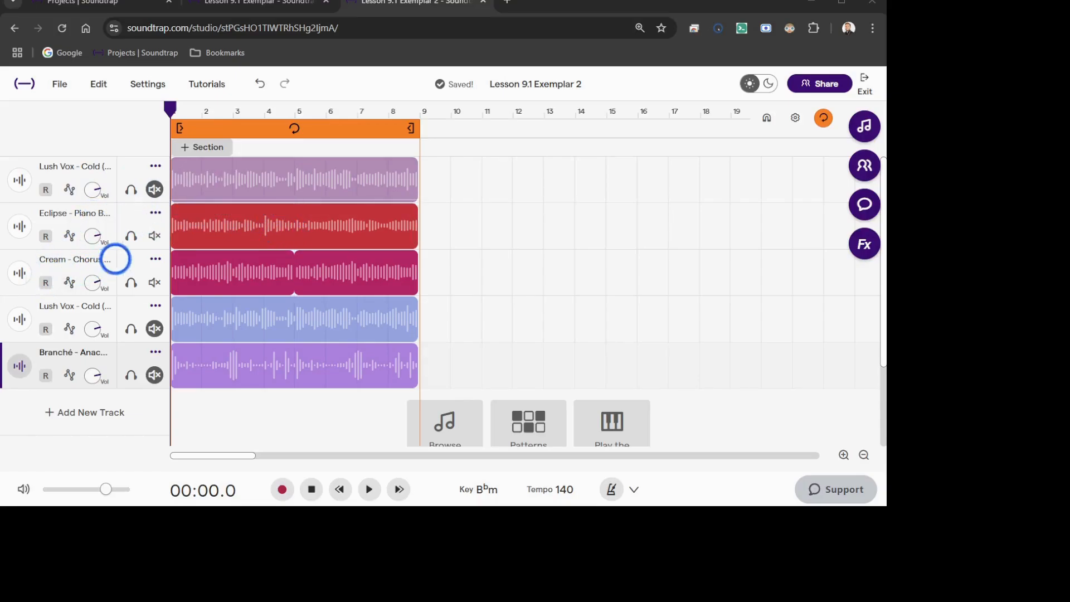
pyautogui.click(154, 236)
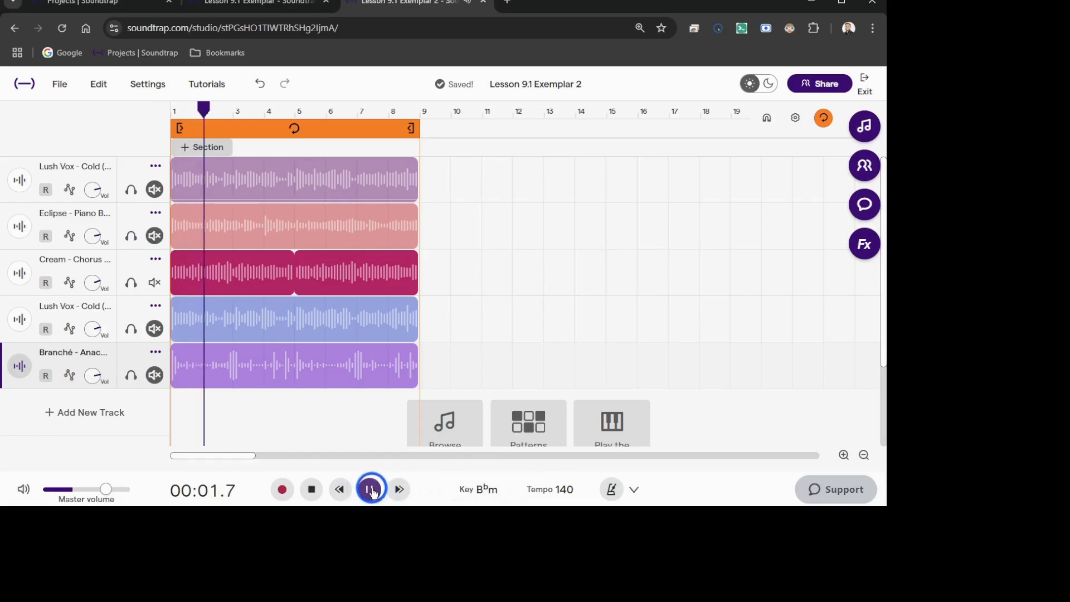
pyautogui.click(155, 235)
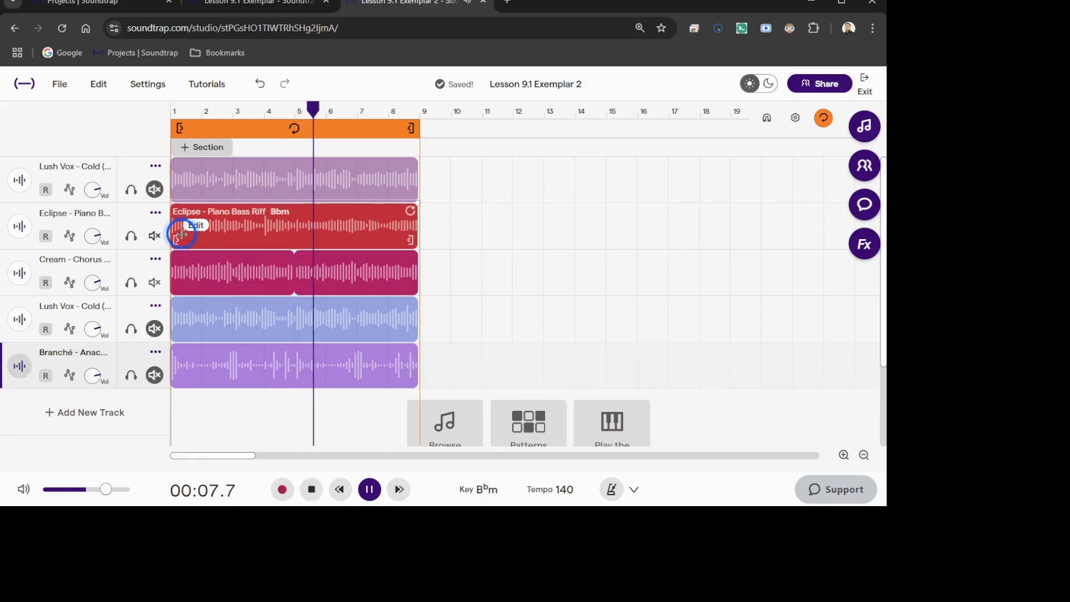
pyautogui.click(155, 190)
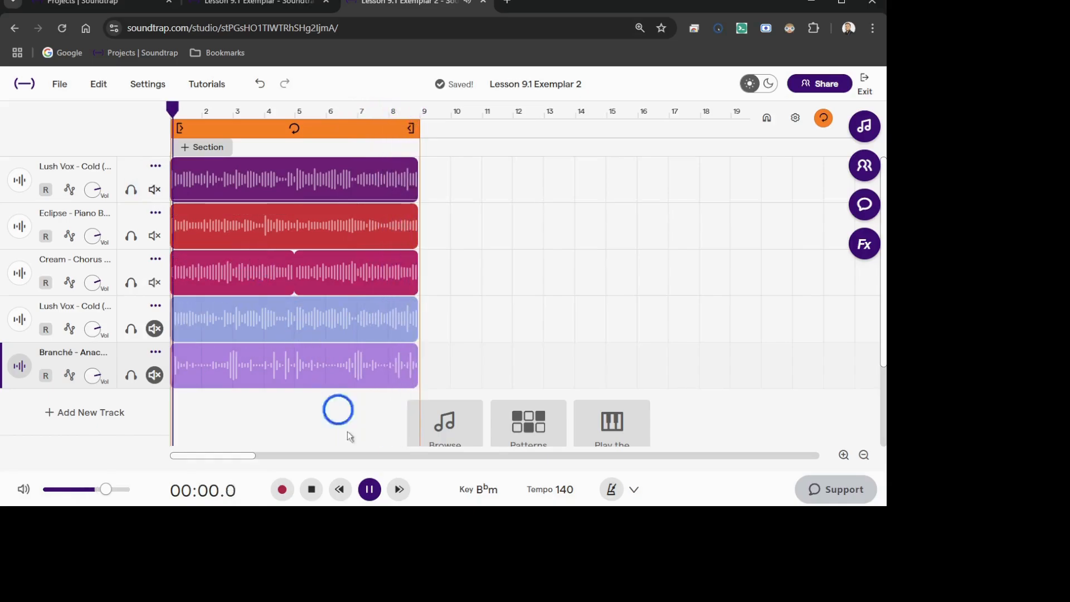
pyautogui.click(367, 490)
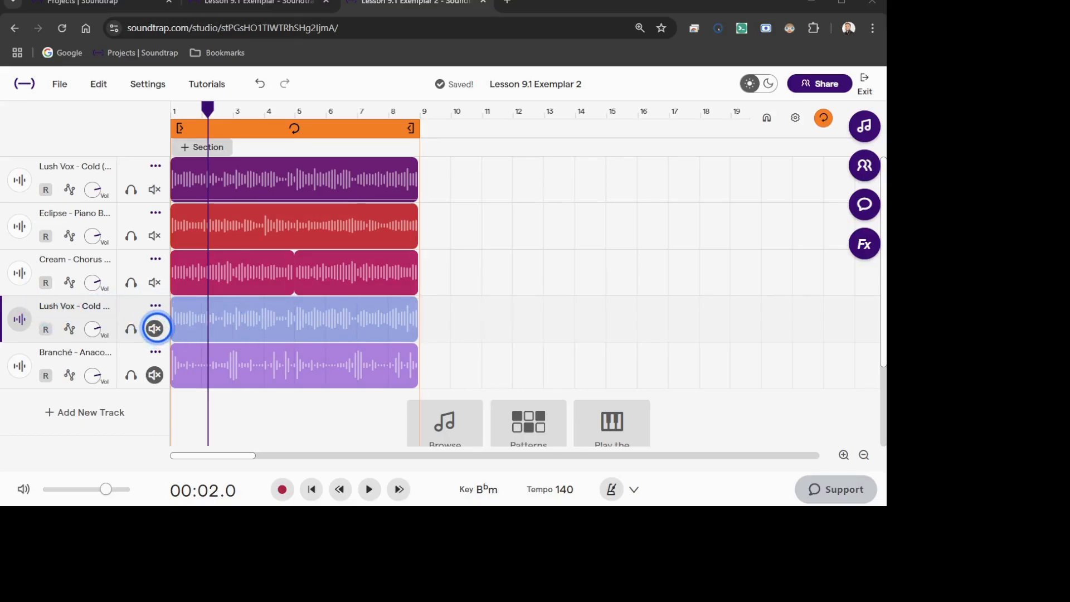
# Mute the Eclipse and Cream tracks and play both Lush Vox vocals together, toggling the Lush Vox - Cold (Lead) 02 mute to compare
pyautogui.click(155, 329)
pyautogui.click(154, 235)
pyautogui.click(152, 283)
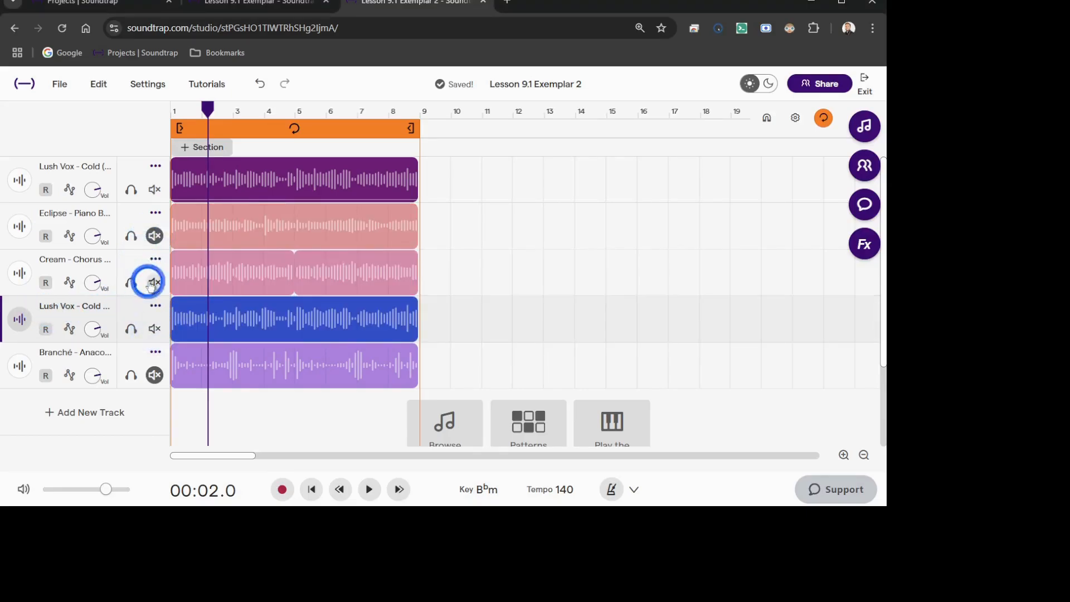
pyautogui.click(370, 490)
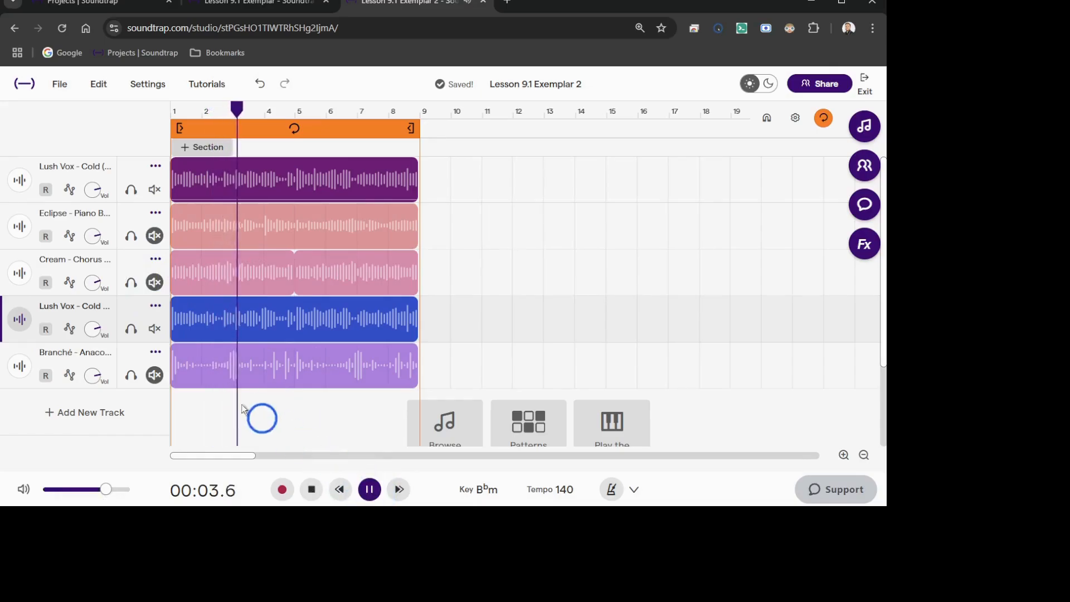
pyautogui.click(156, 329)
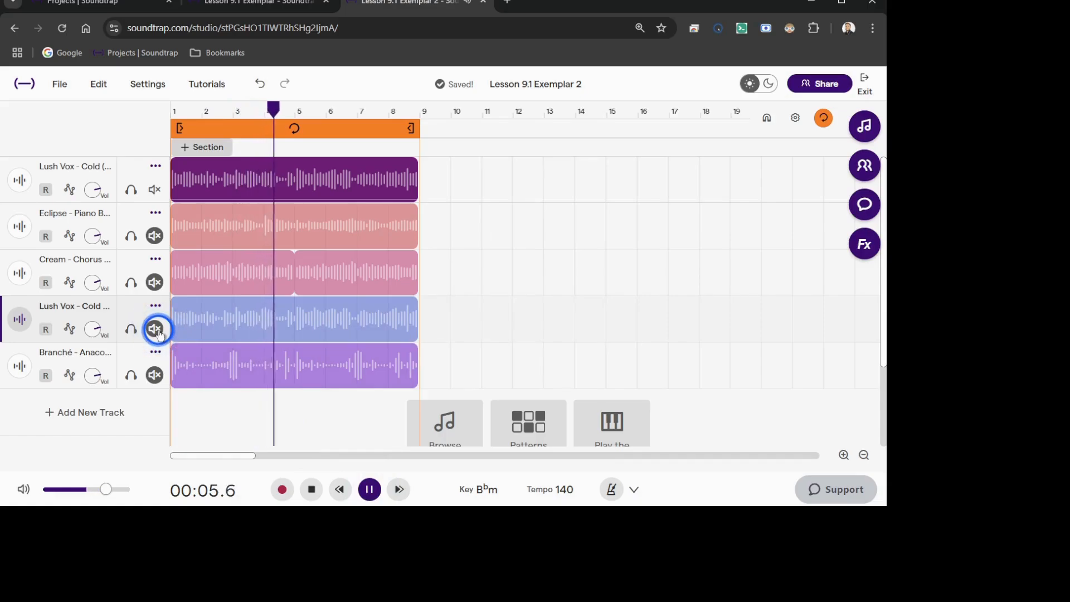
pyautogui.click(156, 330)
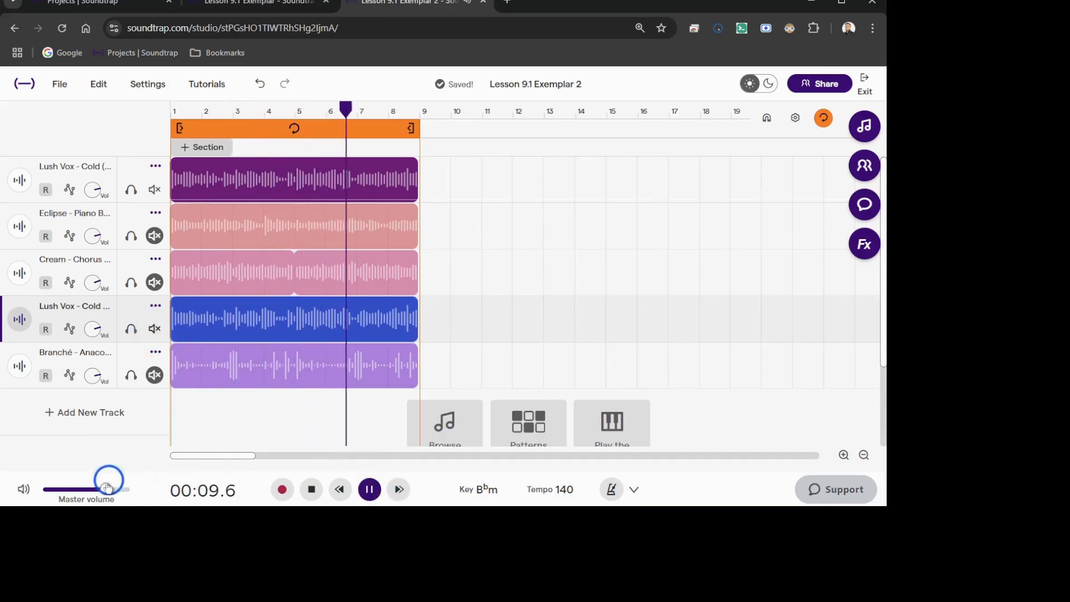
# Lower the master volume during playback and raise it partway again
pyautogui.moveTo(107, 487); pyautogui.dragTo(51, 493)
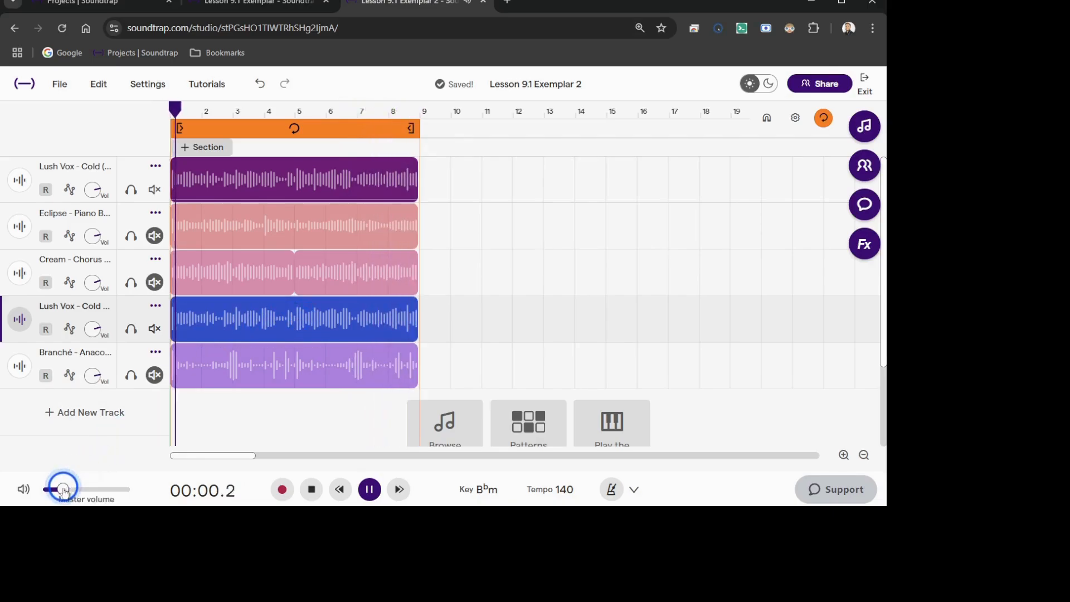
pyautogui.moveTo(64, 489); pyautogui.dragTo(78, 490)
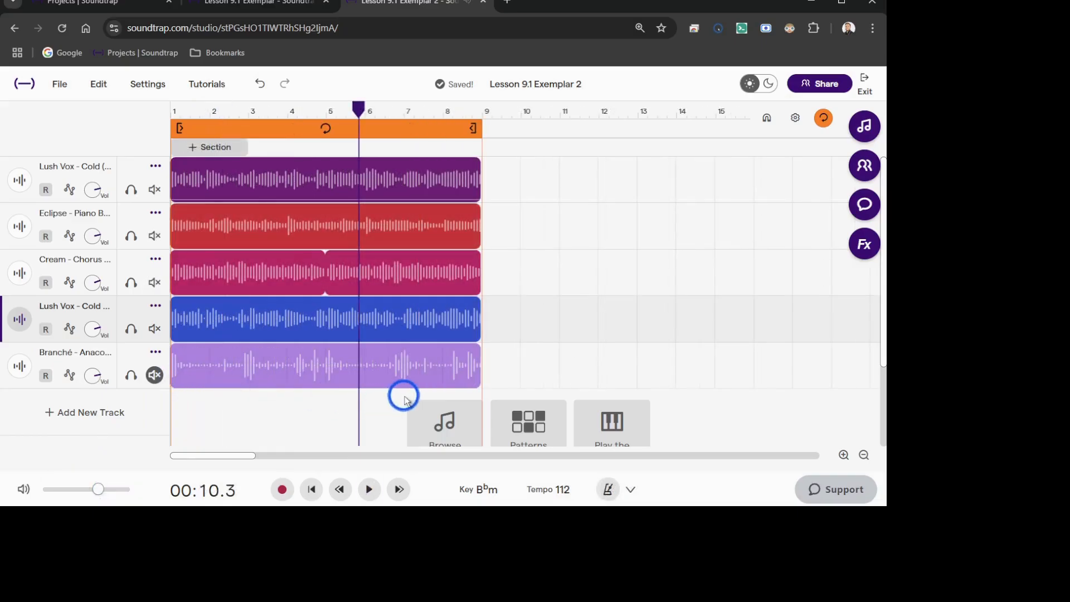
# Examine the names and key labels of the Lush Vox, Eclipse and Cream loops to see whether they match
pyautogui.click(357, 225)
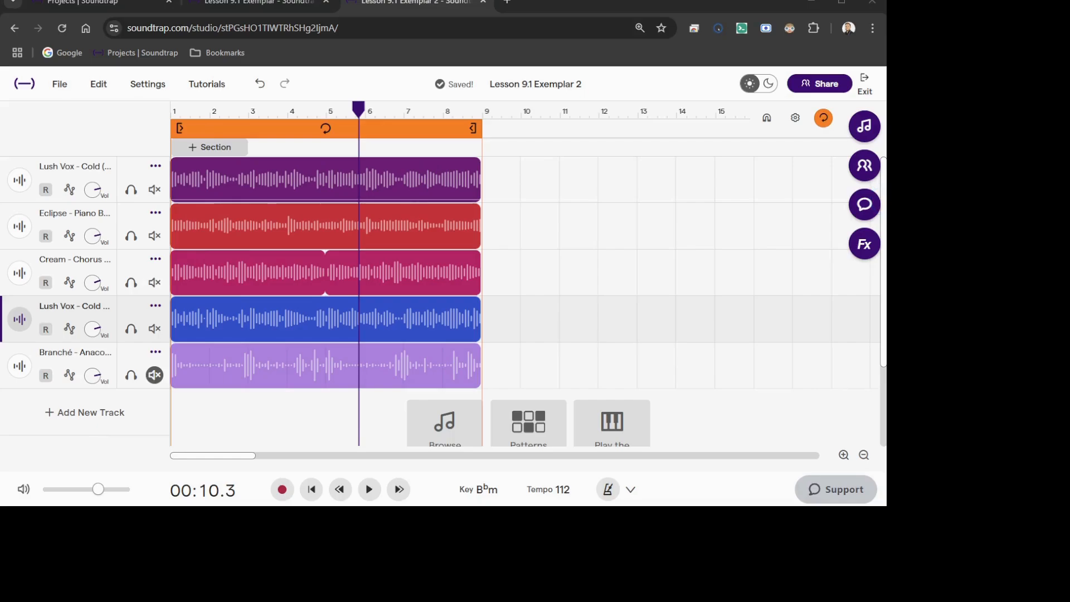
pyautogui.click(318, 261)
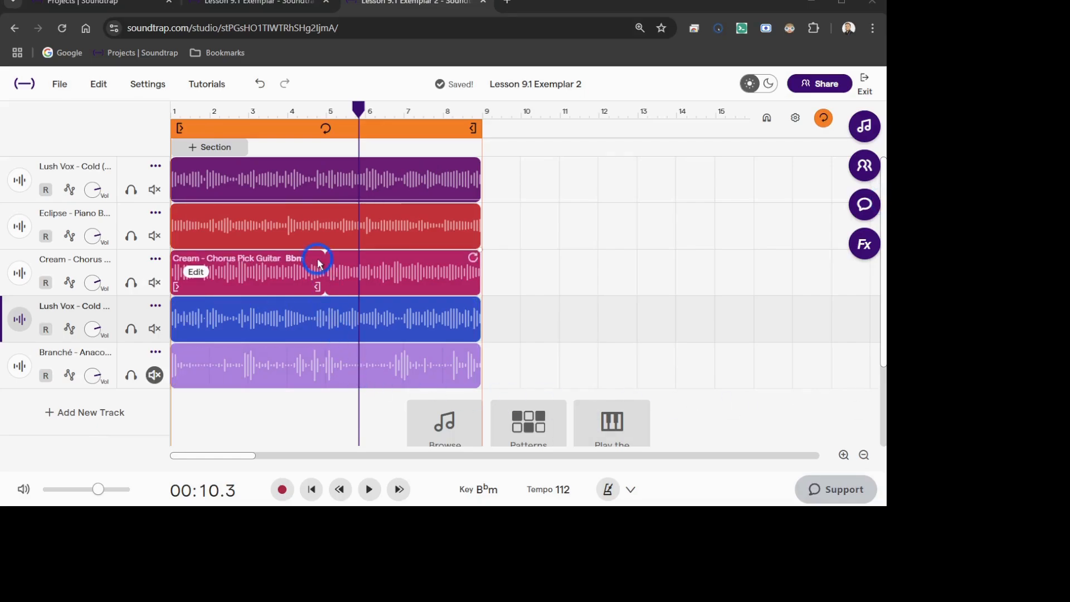
pyautogui.click(219, 199)
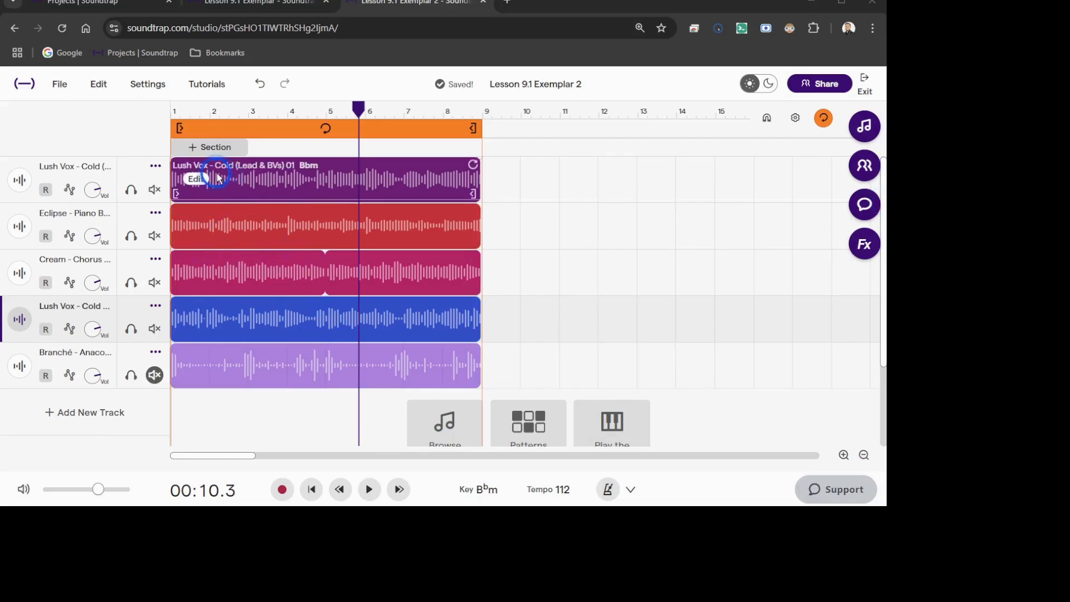
pyautogui.click(199, 263)
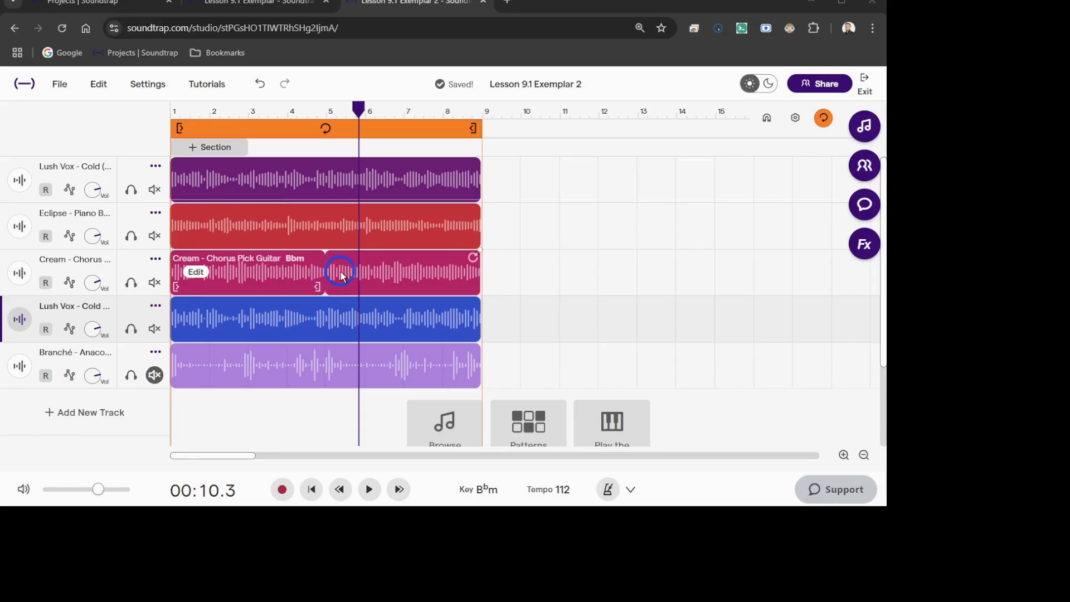
pyautogui.click(301, 226)
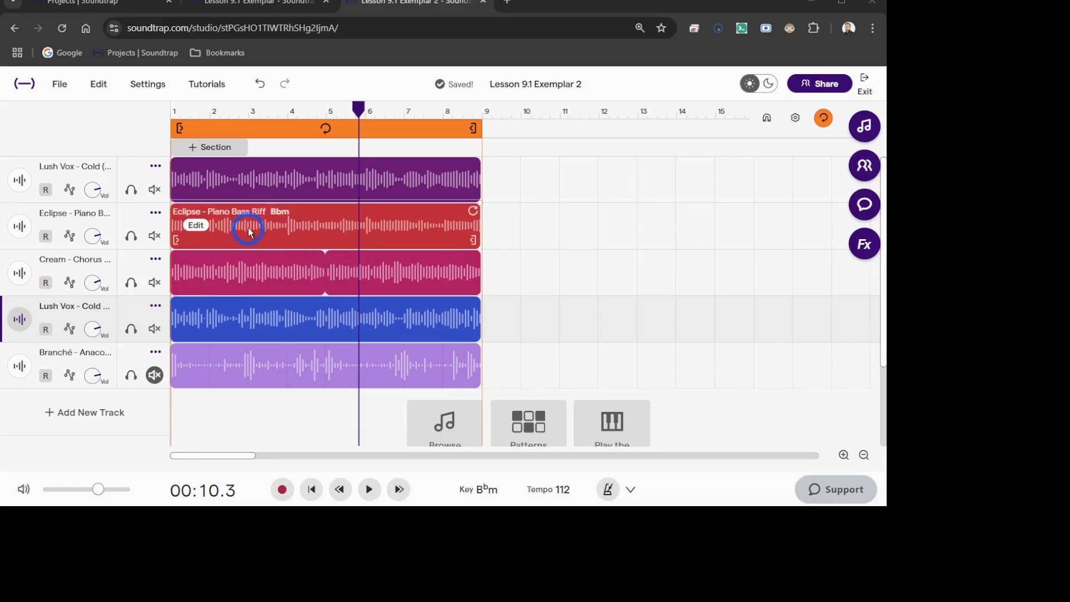
pyautogui.click(243, 179)
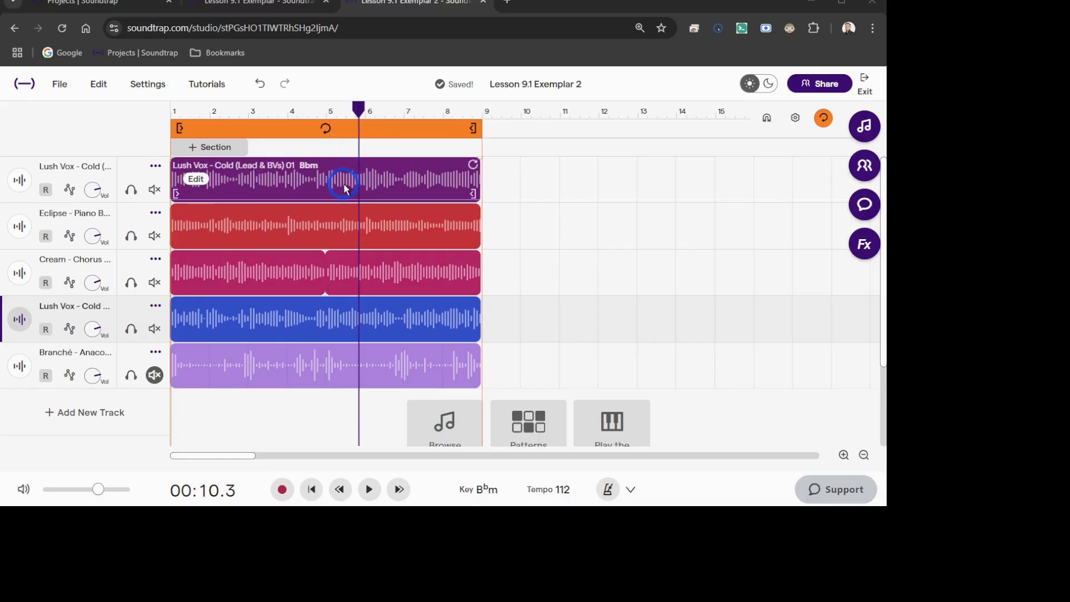
pyautogui.click(273, 286)
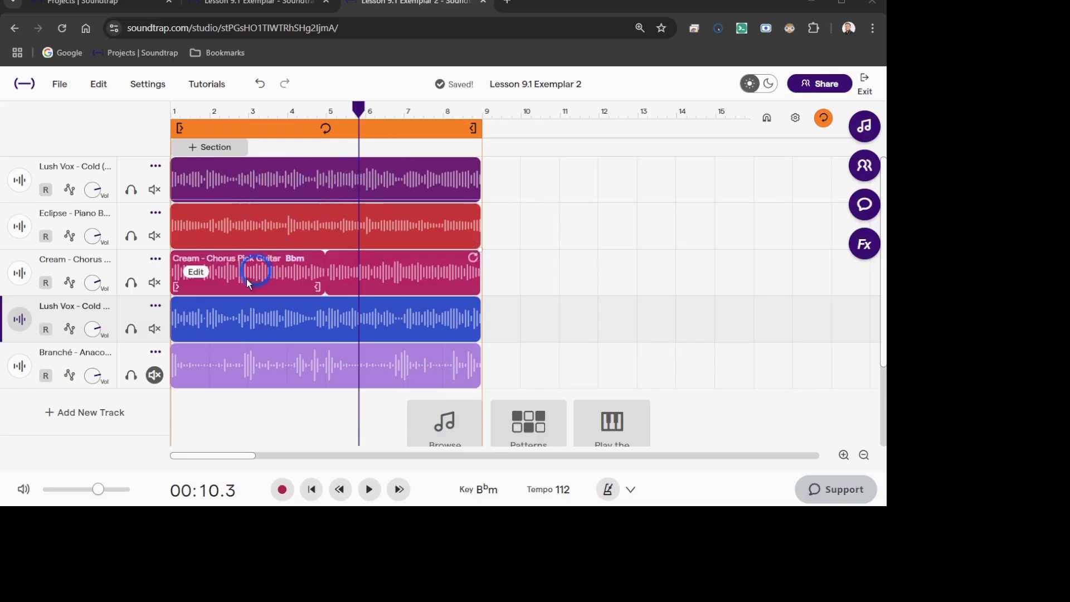
pyautogui.click(249, 321)
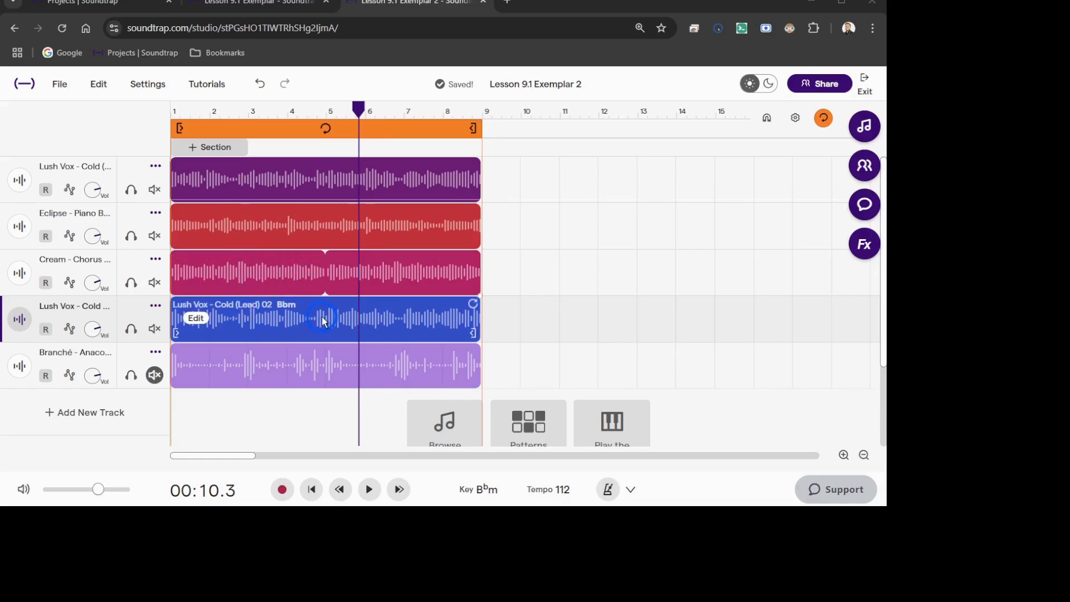
pyautogui.click(268, 280)
pyautogui.click(237, 226)
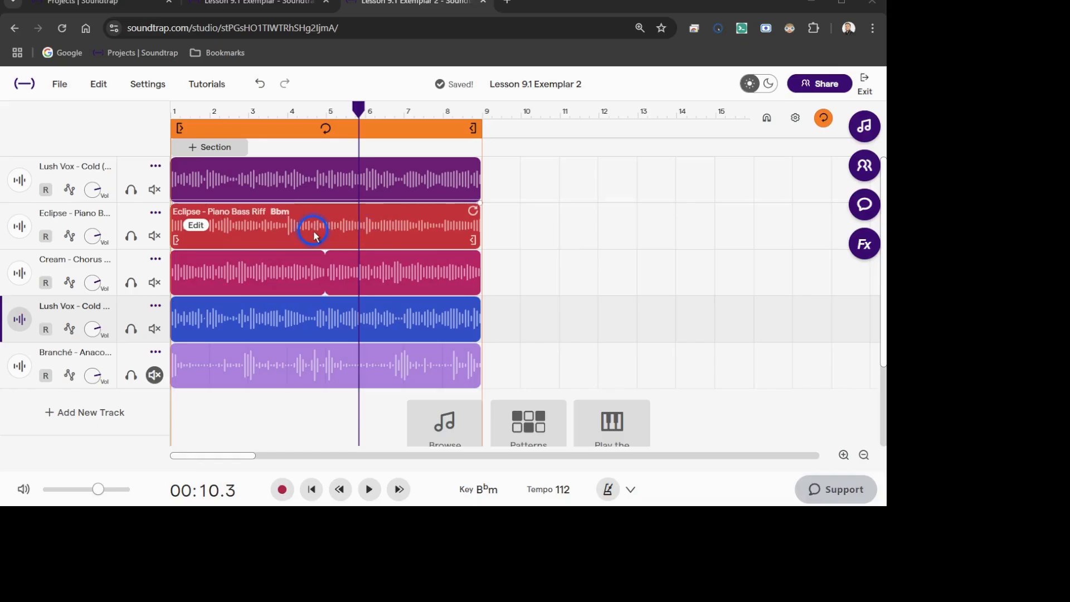
pyautogui.click(234, 365)
# Unmute the Branché - Anaconda (Full Drum Beat) track, play all five tracks from the beginning, and pause playback
pyautogui.click(155, 376)
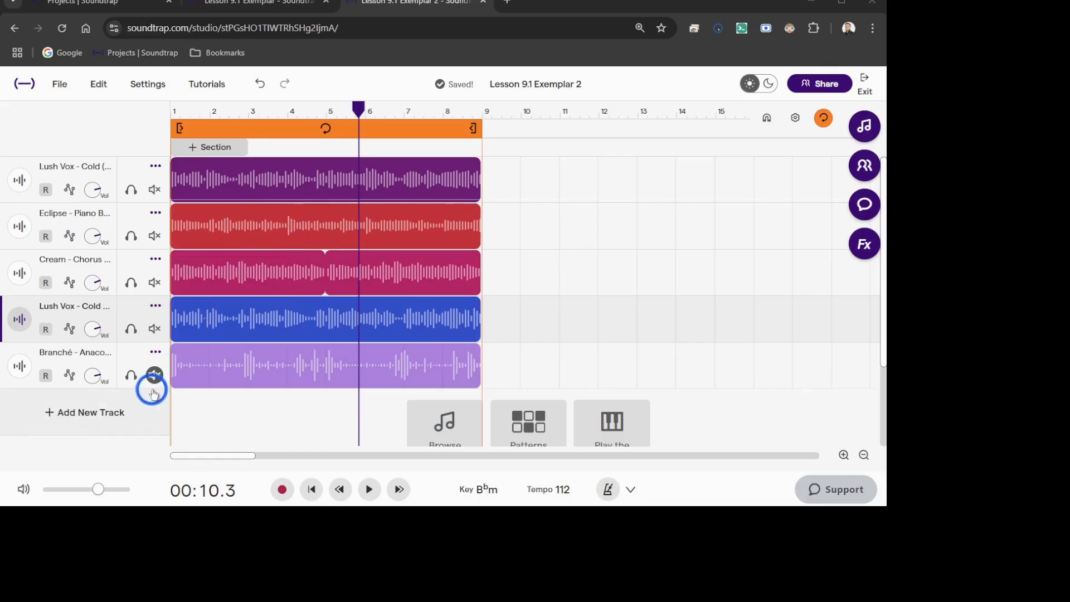
pyautogui.click(155, 375)
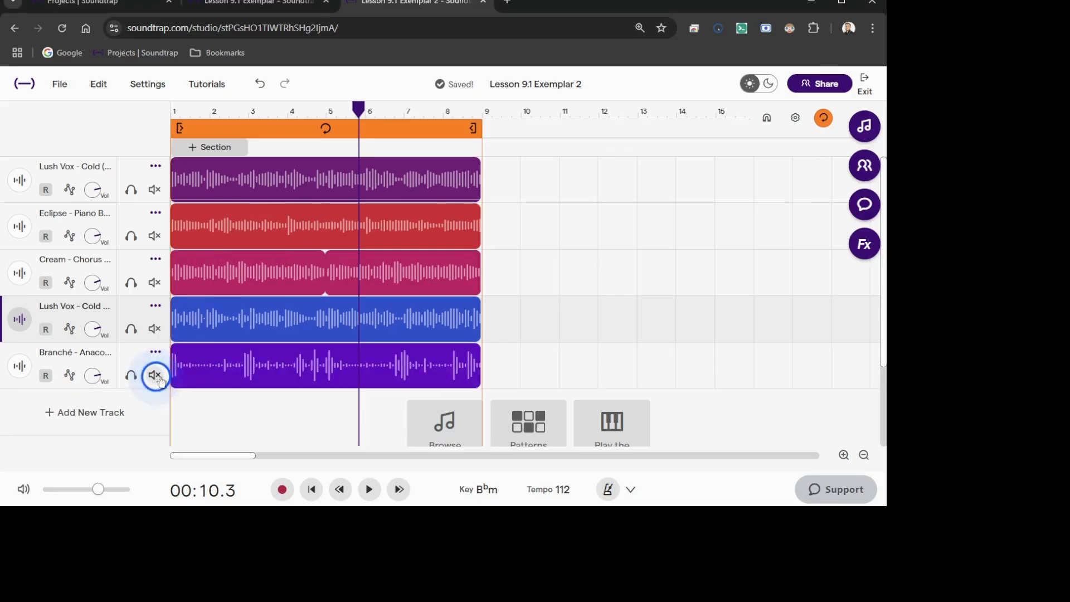
pyautogui.click(312, 491)
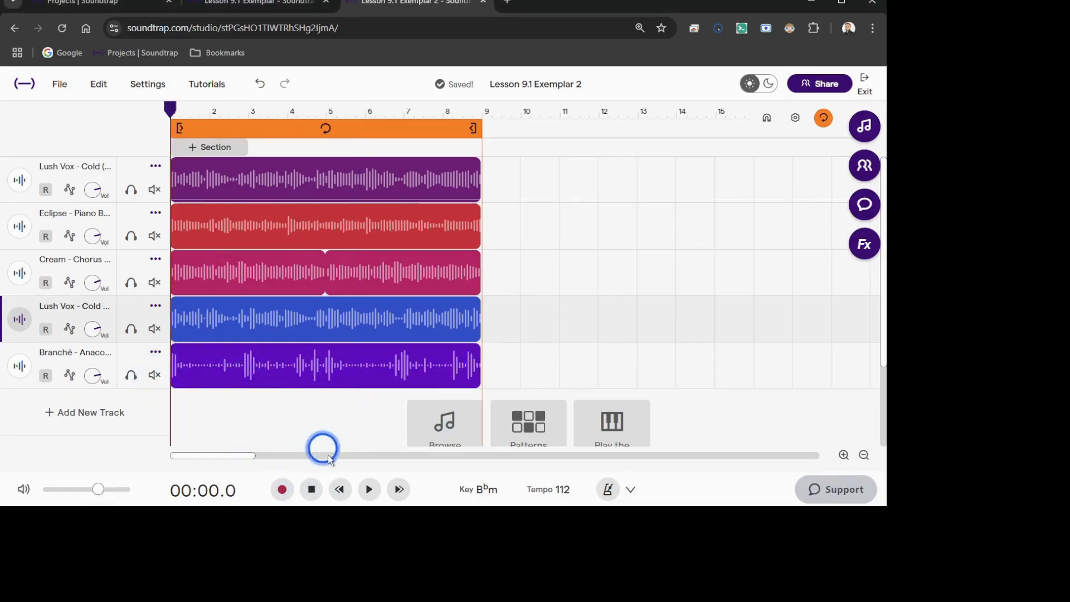
pyautogui.click(373, 494)
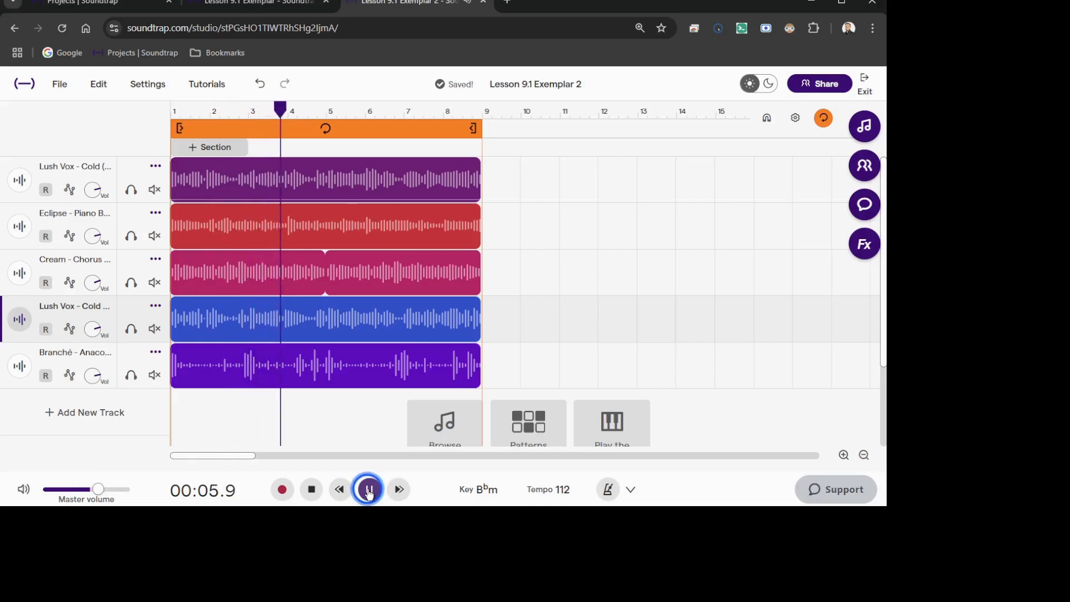
pyautogui.click(368, 490)
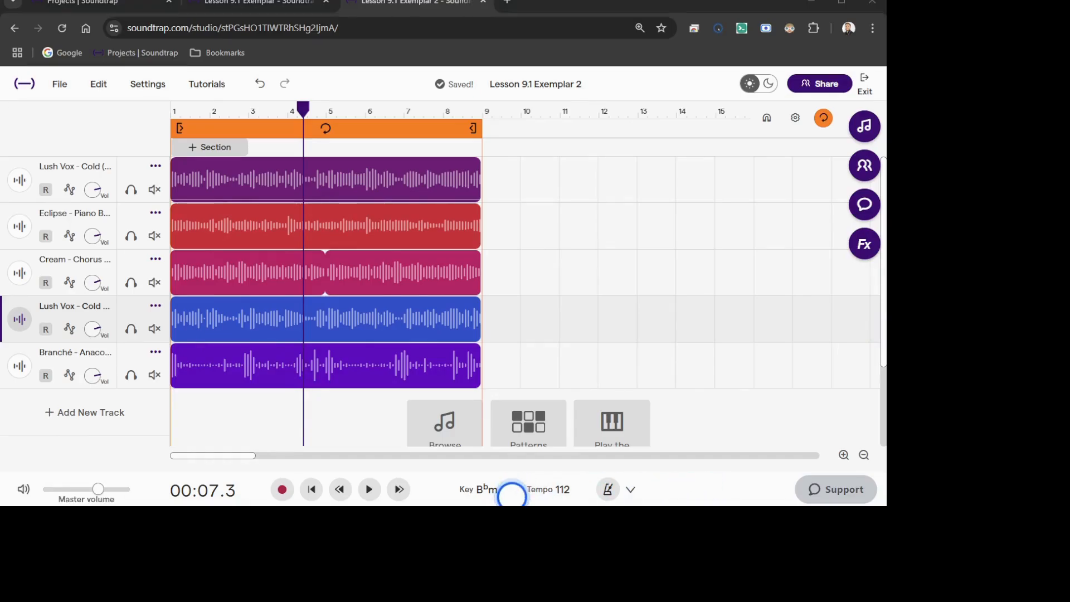
# Return the playhead to the start of the project
pyautogui.moveTo(285, 189)
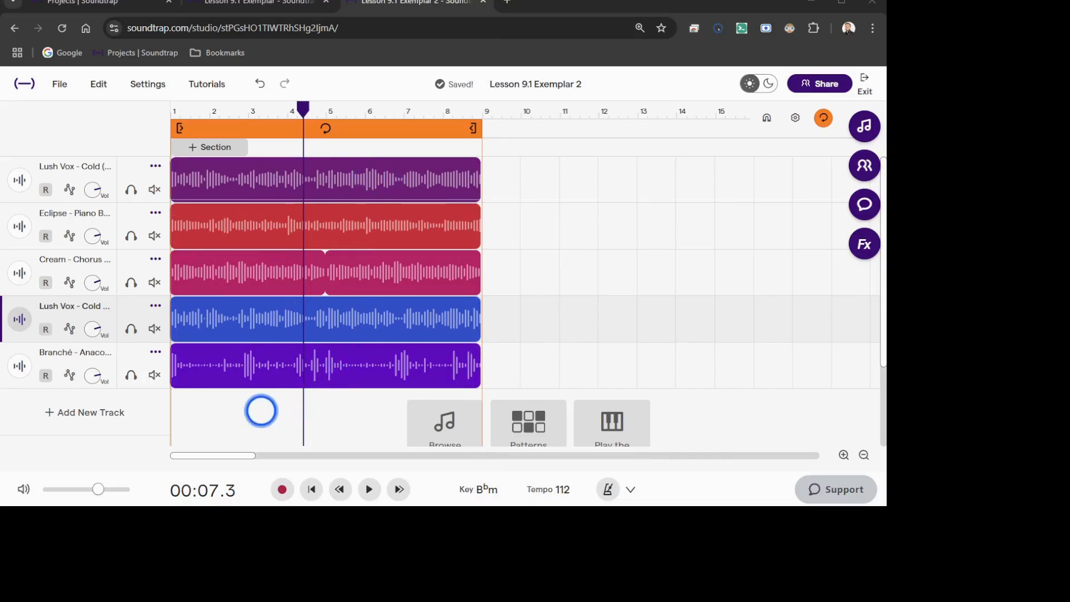
pyautogui.moveTo(265, 361)
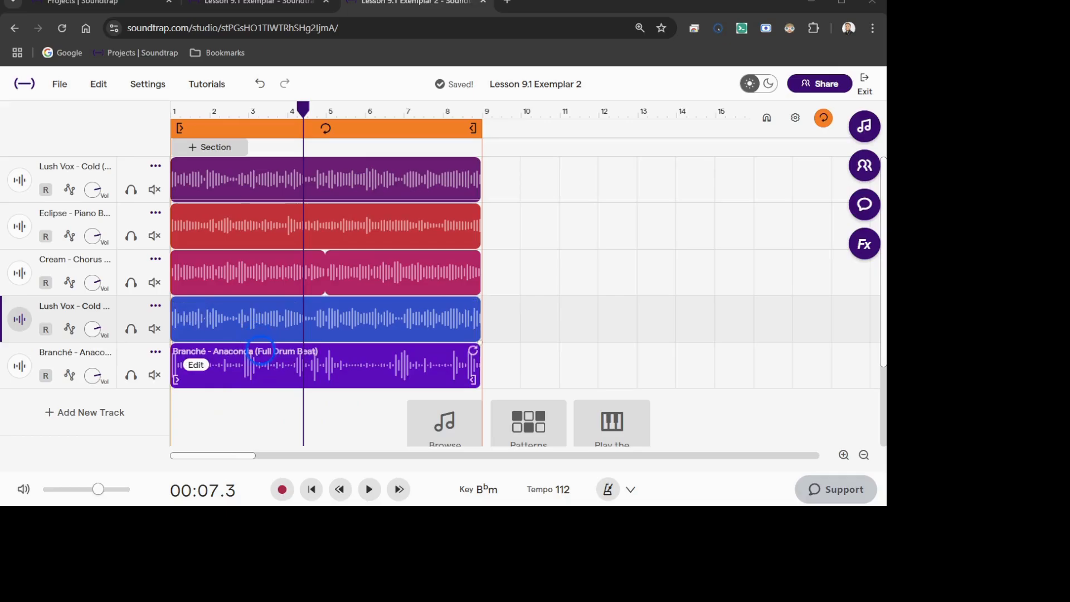
pyautogui.moveTo(258, 341)
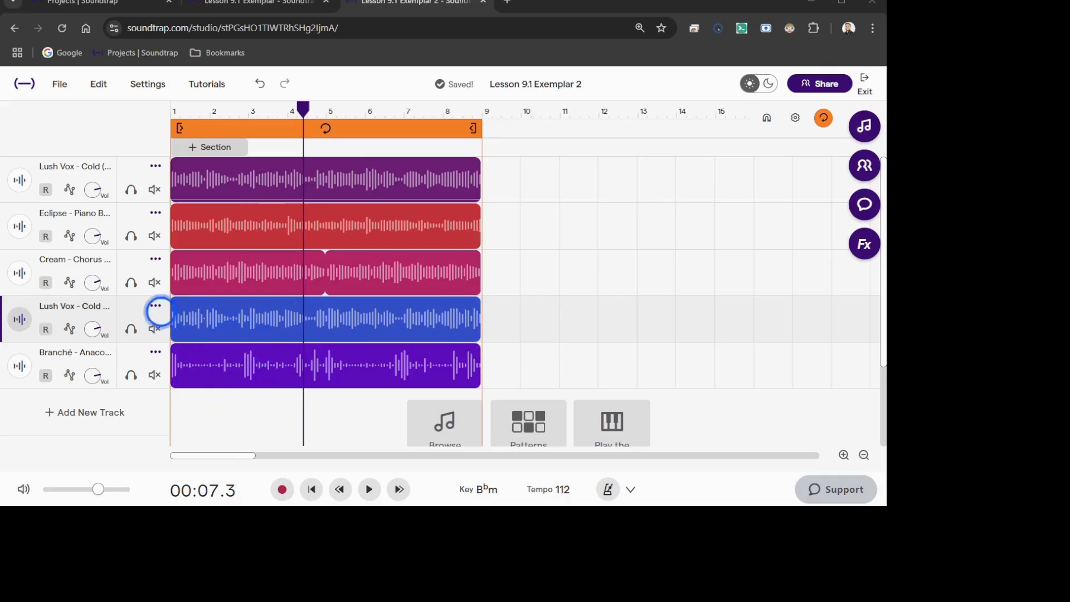
pyautogui.click(310, 490)
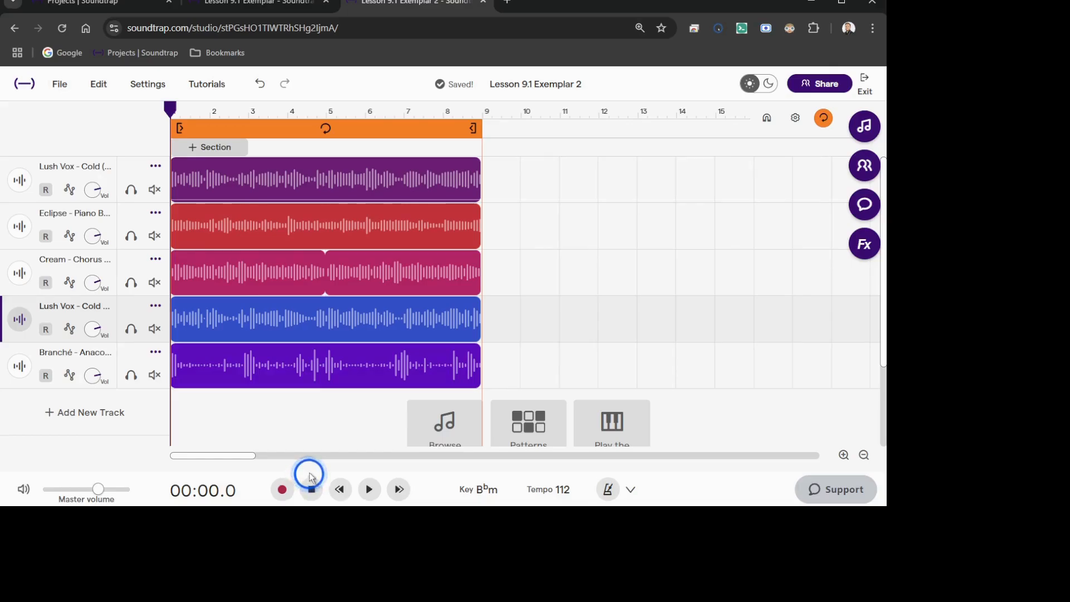
# Balance the mix by slightly raising both Lush Vox - Cold tracks' volumes and lowering the Cream guitar and Eclipse piano tracks' volumes
pyautogui.moveTo(209, 187)
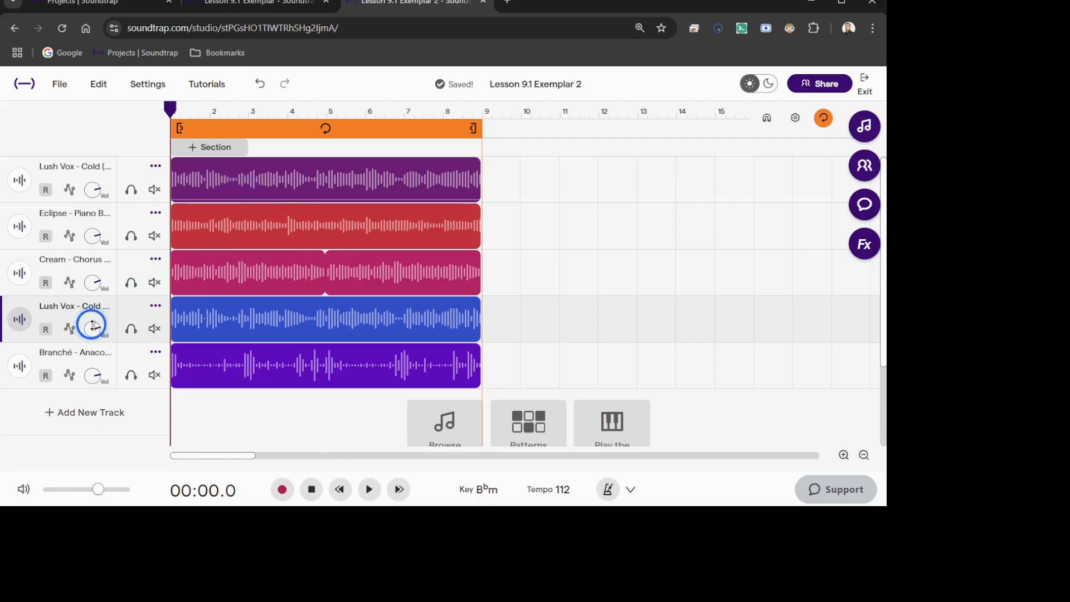
pyautogui.moveTo(94, 328); pyautogui.dragTo(93, 321)
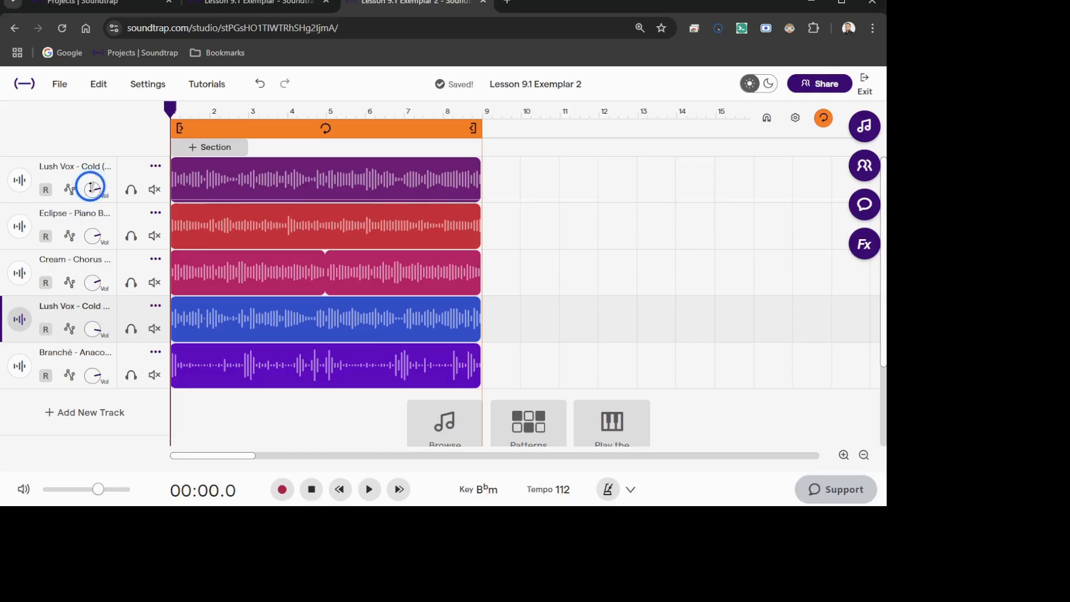
pyautogui.moveTo(92, 188); pyautogui.dragTo(93, 192)
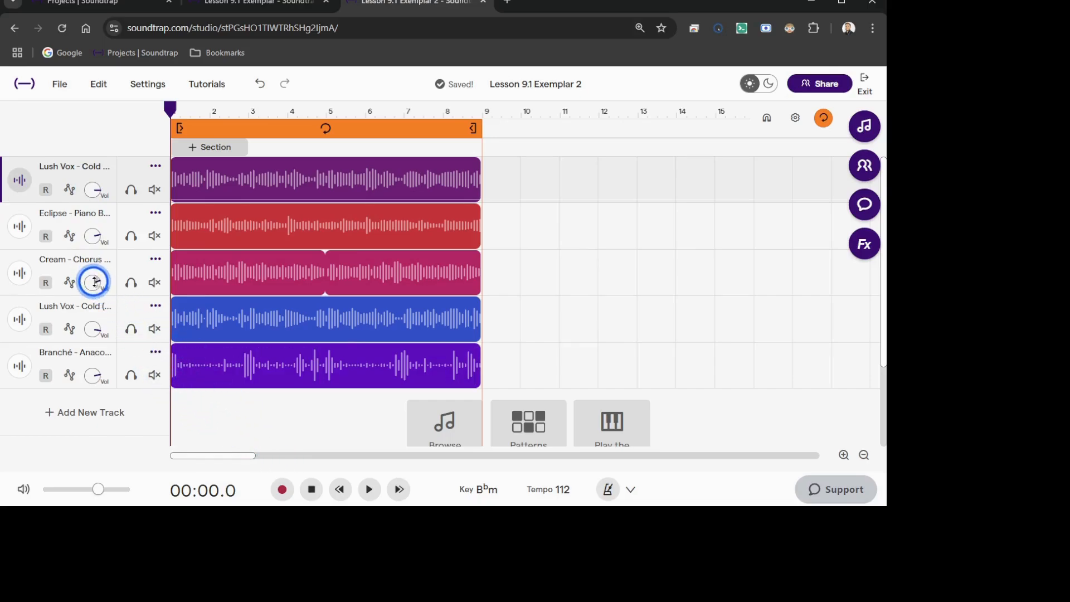
pyautogui.moveTo(95, 281); pyautogui.dragTo(94, 282)
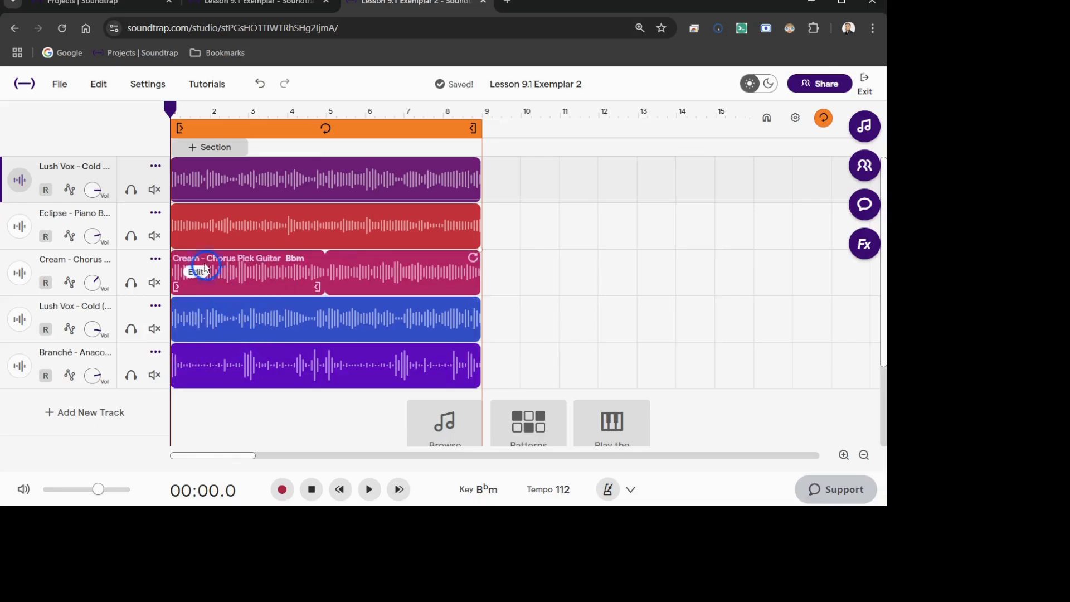
pyautogui.click(95, 235)
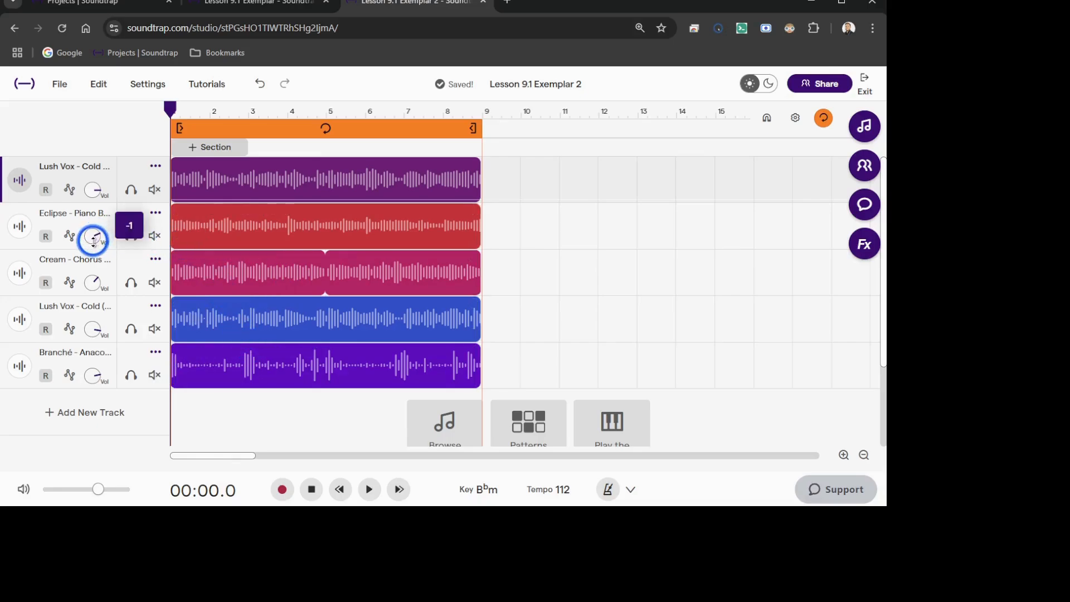
pyautogui.moveTo(94, 241); pyautogui.dragTo(94, 241)
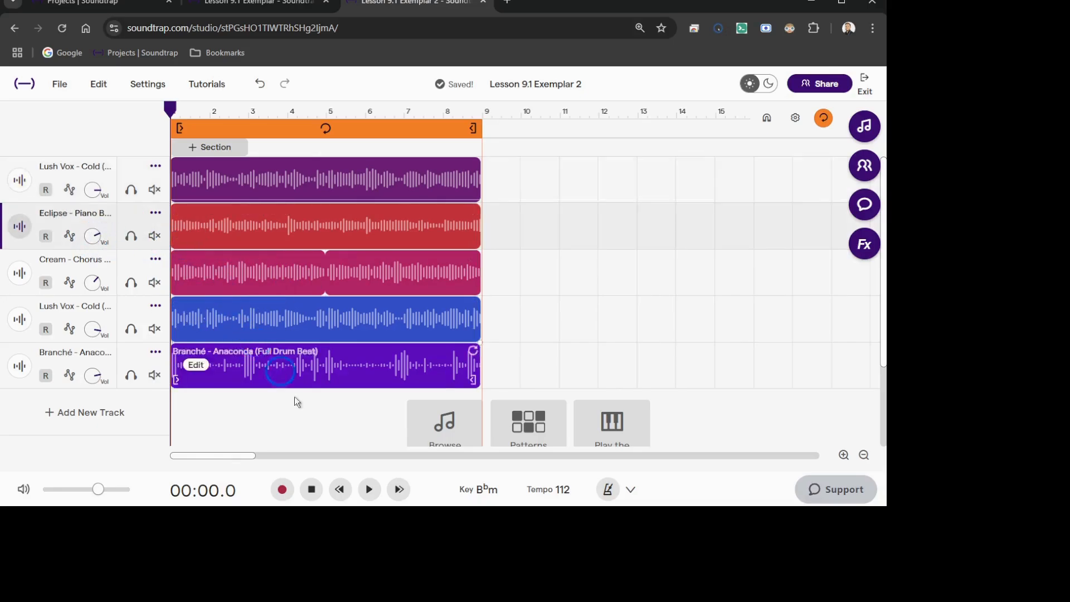
# Raise the volumes of the Eclipse piano and both Lush Vox - Cold tracks during playback, and pause playback
pyautogui.click(368, 492)
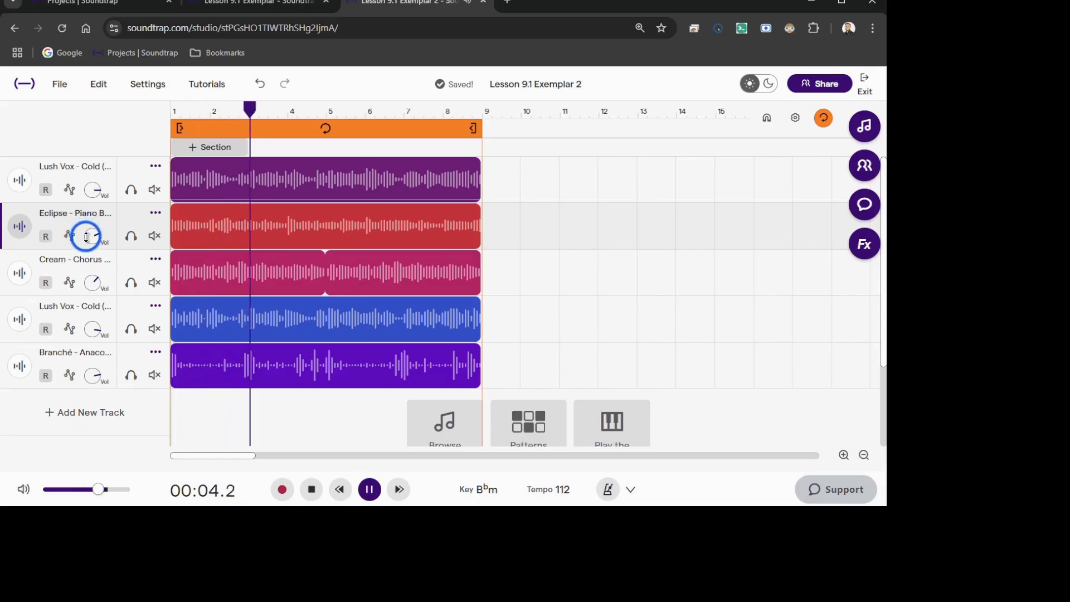
pyautogui.moveTo(92, 235); pyautogui.dragTo(93, 217)
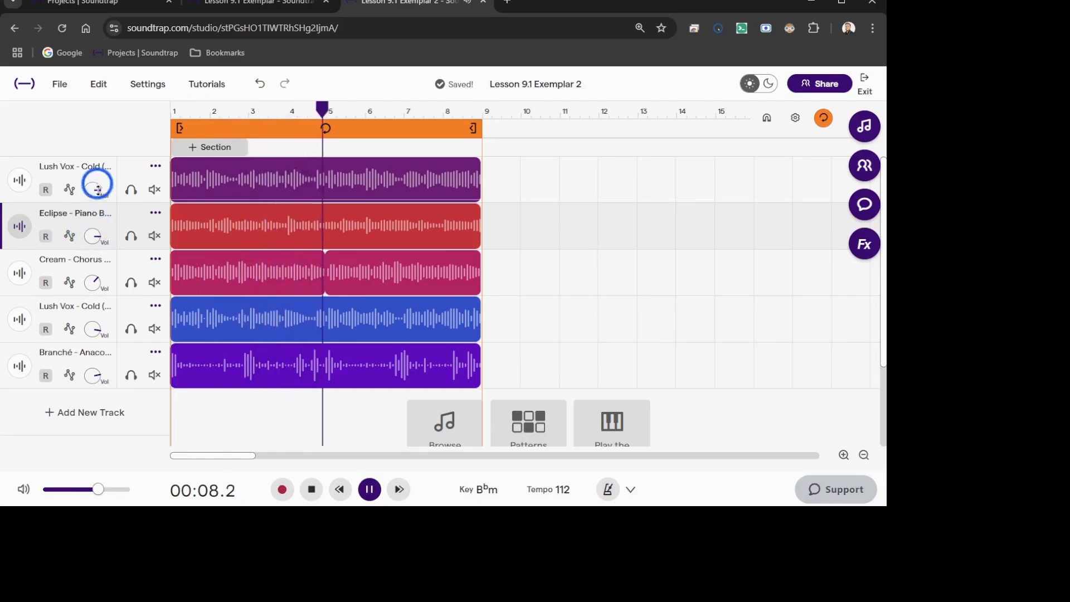
pyautogui.moveTo(94, 329); pyautogui.dragTo(93, 334)
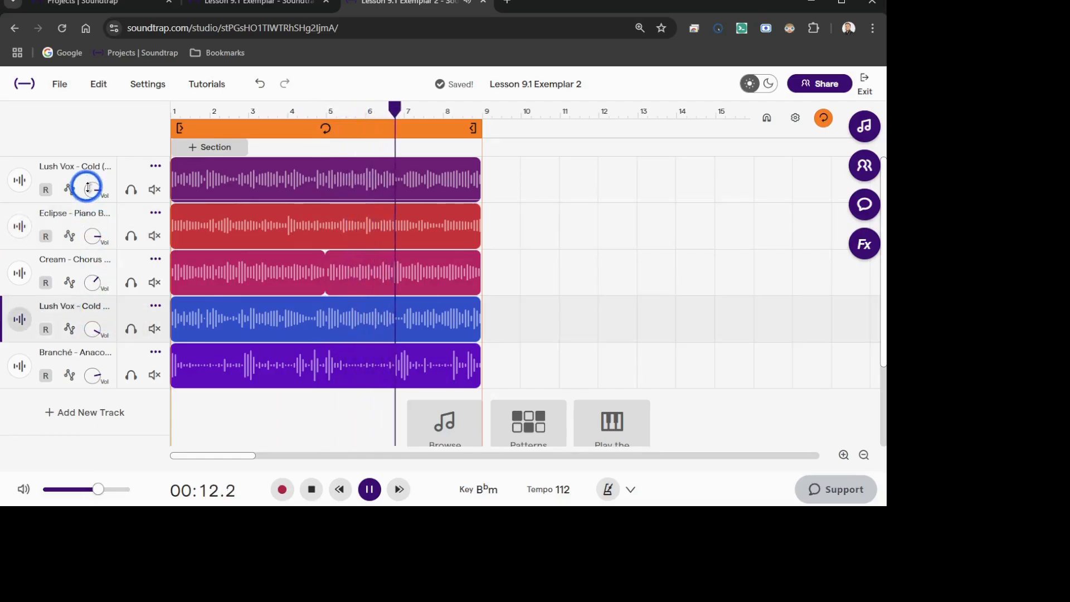
pyautogui.moveTo(87, 183); pyautogui.dragTo(89, 180)
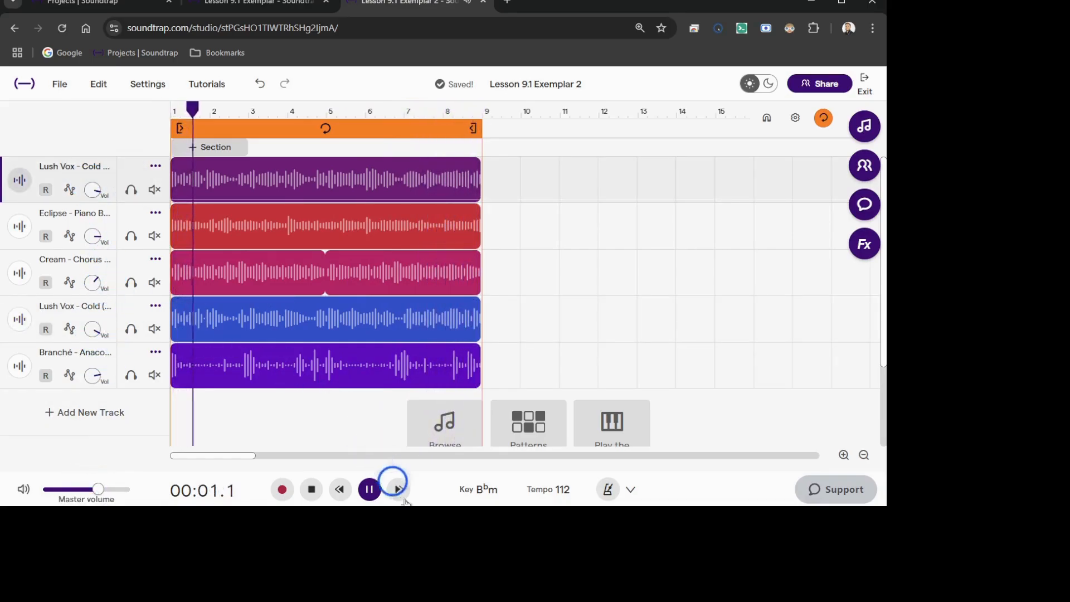
pyautogui.click(369, 489)
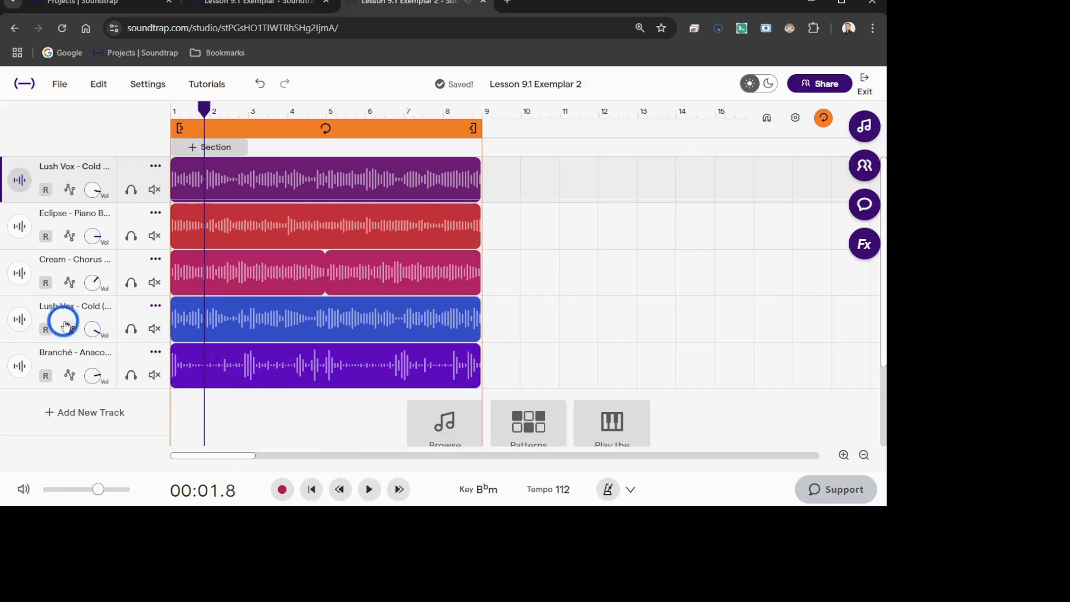
# Lower the fourth track's Lush Vox volume slightly and raise the volume of the first track, Lush Vox - Cold (Lead & BVs) 01
pyautogui.moveTo(91, 329); pyautogui.dragTo(89, 336)
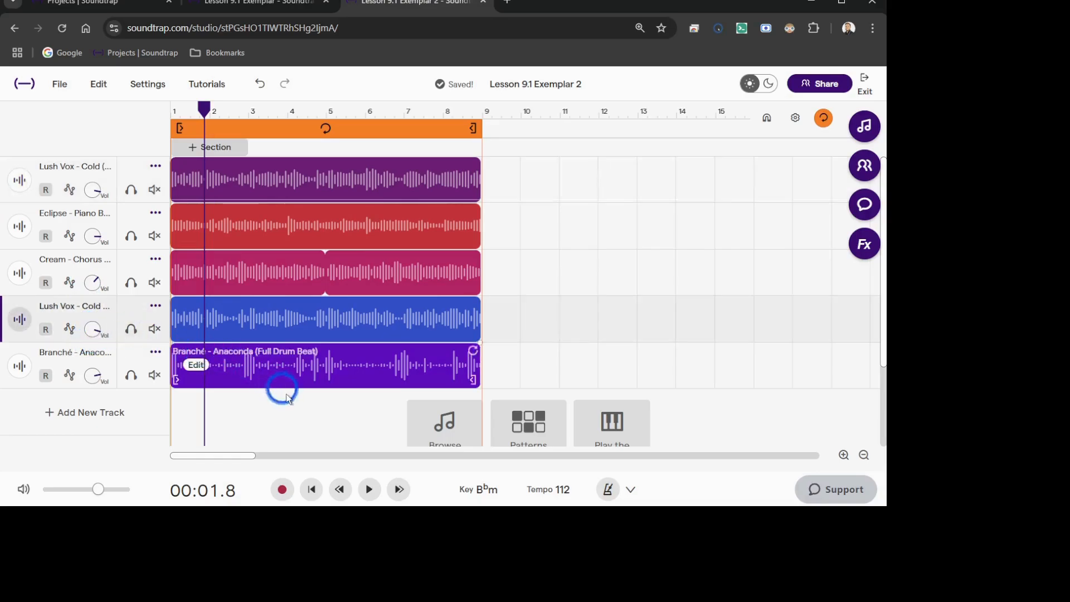
pyautogui.click(288, 417)
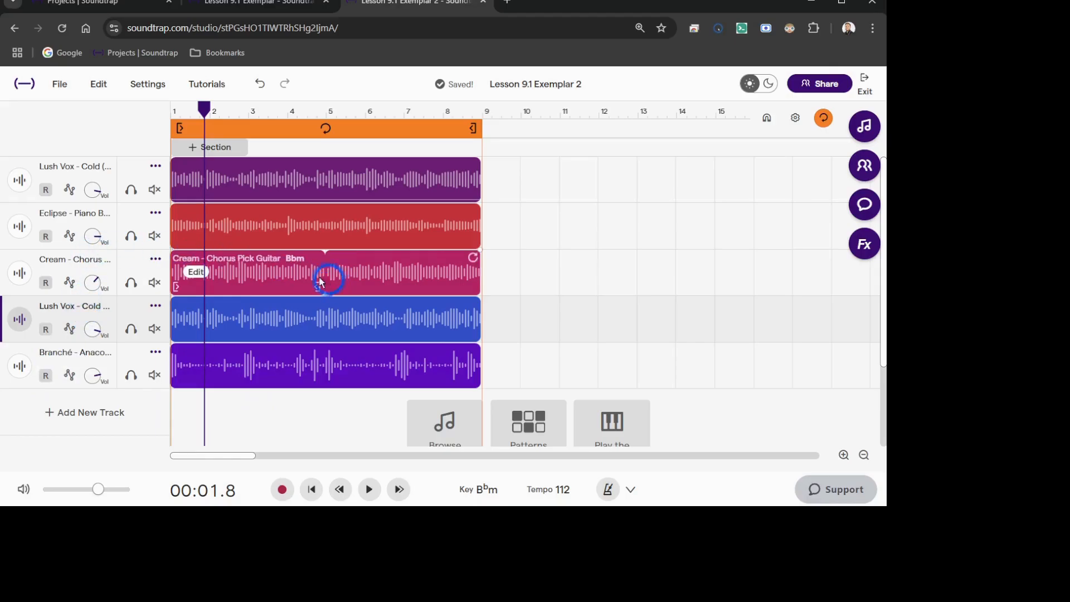
pyautogui.moveTo(91, 330)
pyautogui.mouseDown()
pyautogui.moveTo(94, 404)
pyautogui.moveTo(93, 342)
pyautogui.mouseUp()
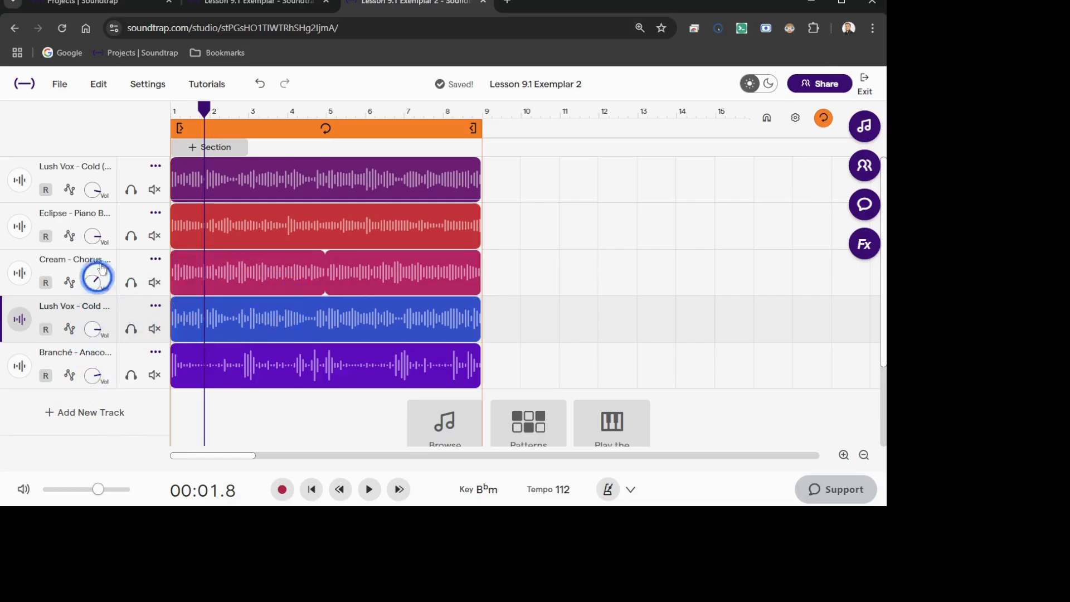
pyautogui.moveTo(92, 329); pyautogui.dragTo(92, 323)
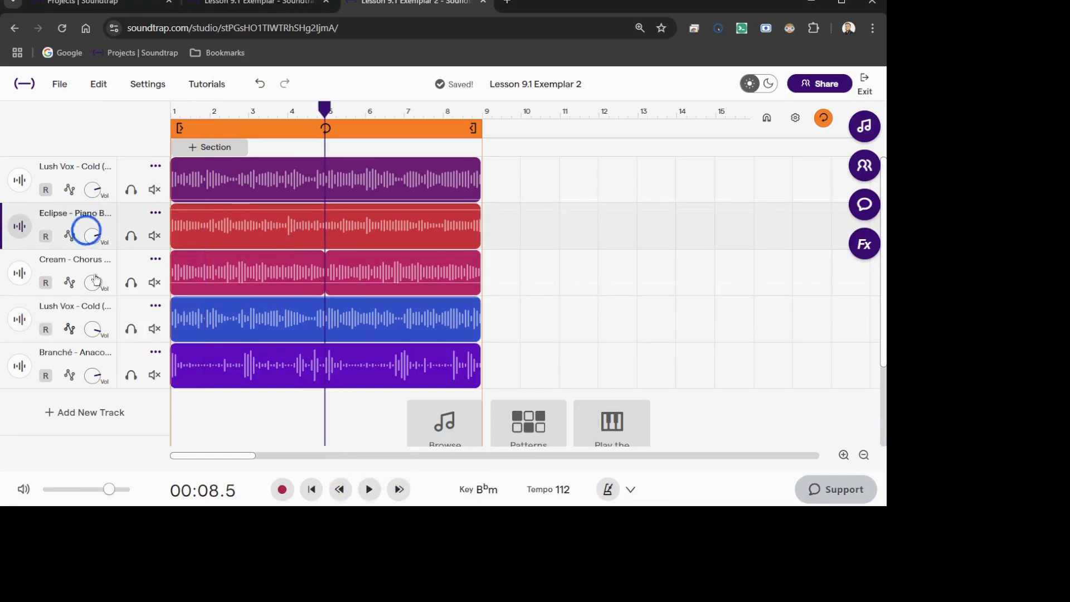
pyautogui.moveTo(96, 188)
pyautogui.moveTo(95, 178); pyautogui.dragTo(95, 178)
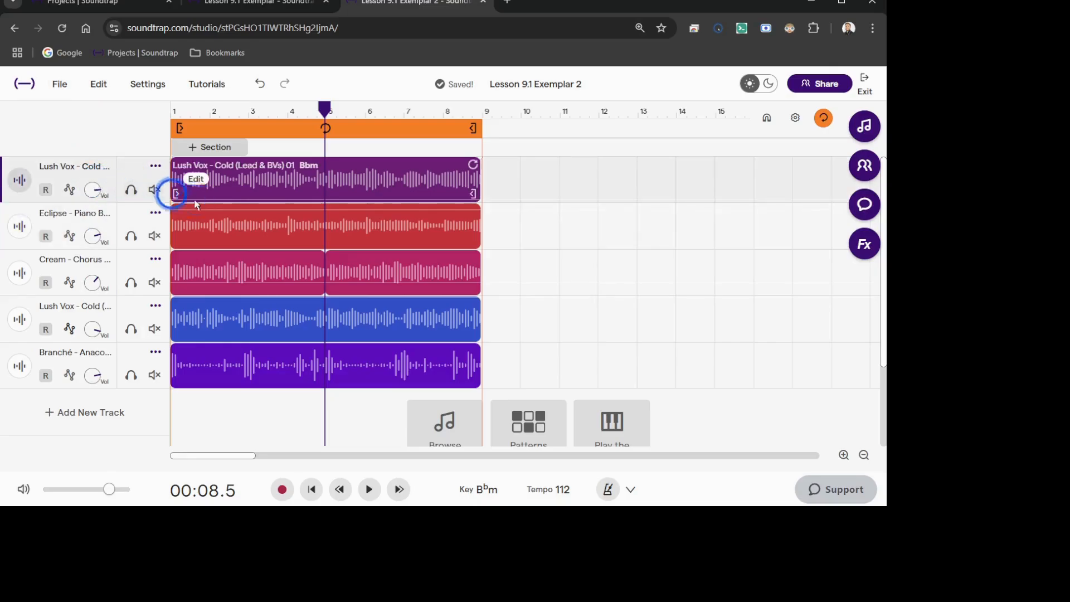